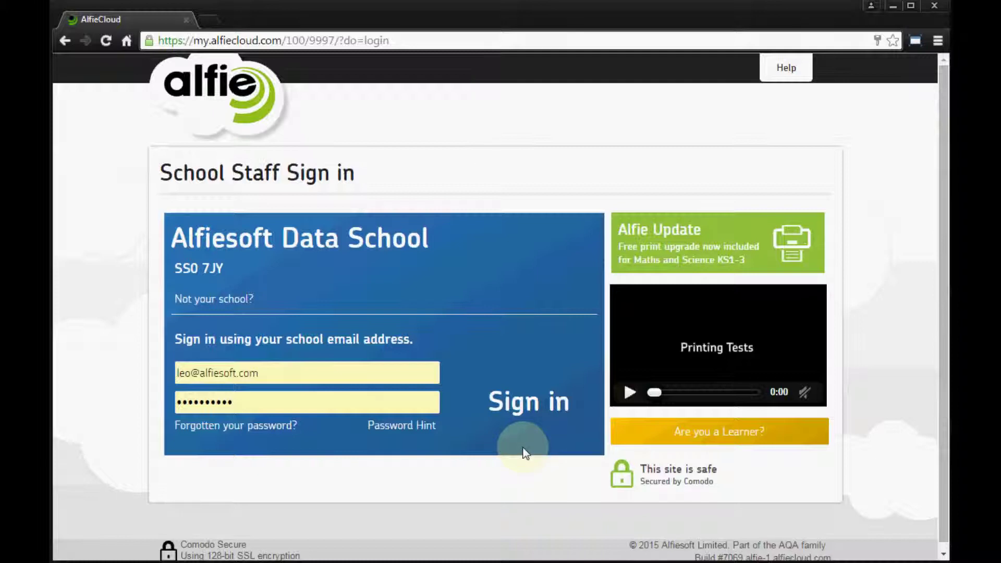
# Step: Sign in to the Alfiesoft Data School staff account with the school e-mail and password
pyautogui.click(524, 414)
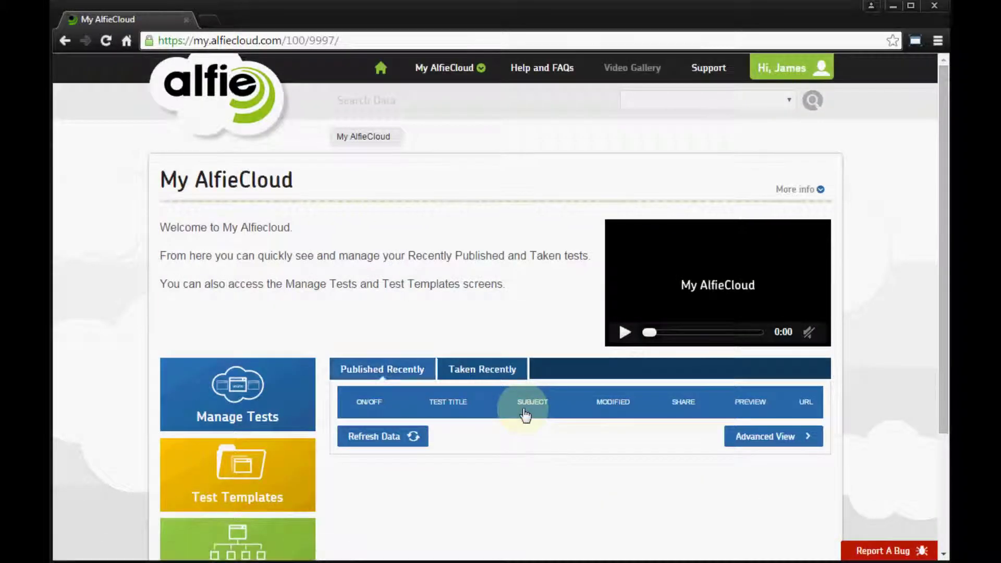
# Step: From the Import Data page, download the Other Export template zip under Import from Other
pyautogui.click(782, 68)
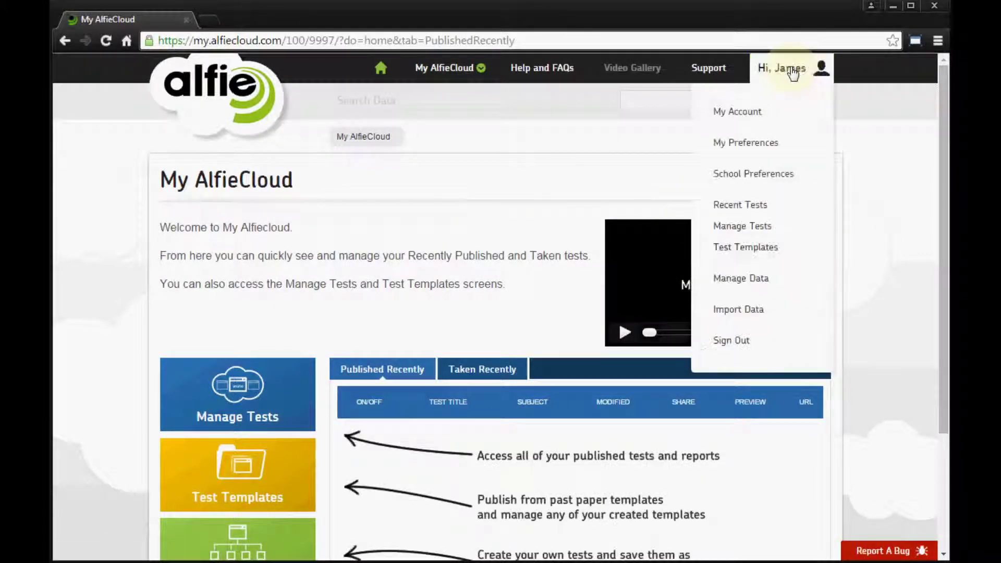
pyautogui.click(745, 315)
pyautogui.scroll(-8, 749, 368)
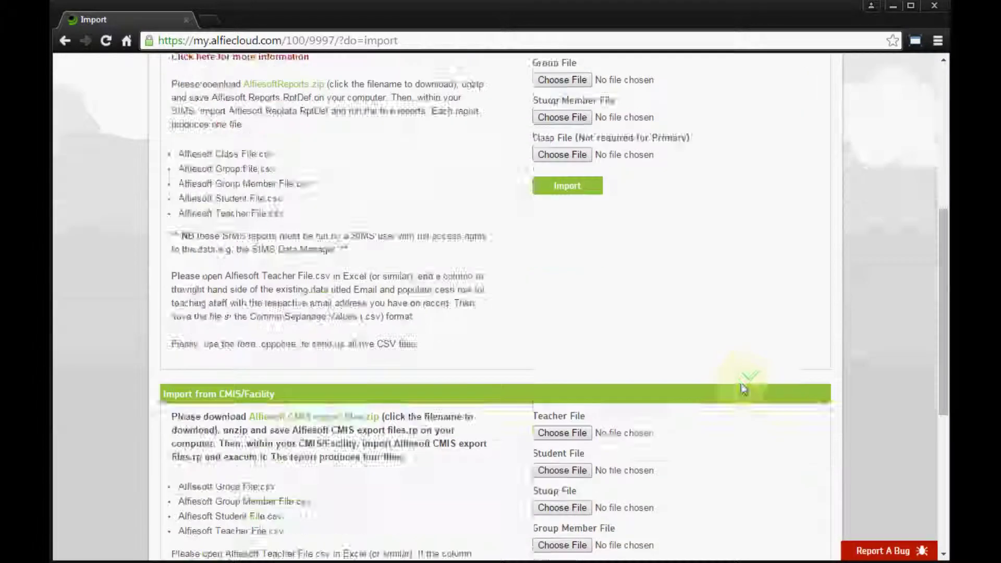
pyautogui.scroll(-5, 717, 405)
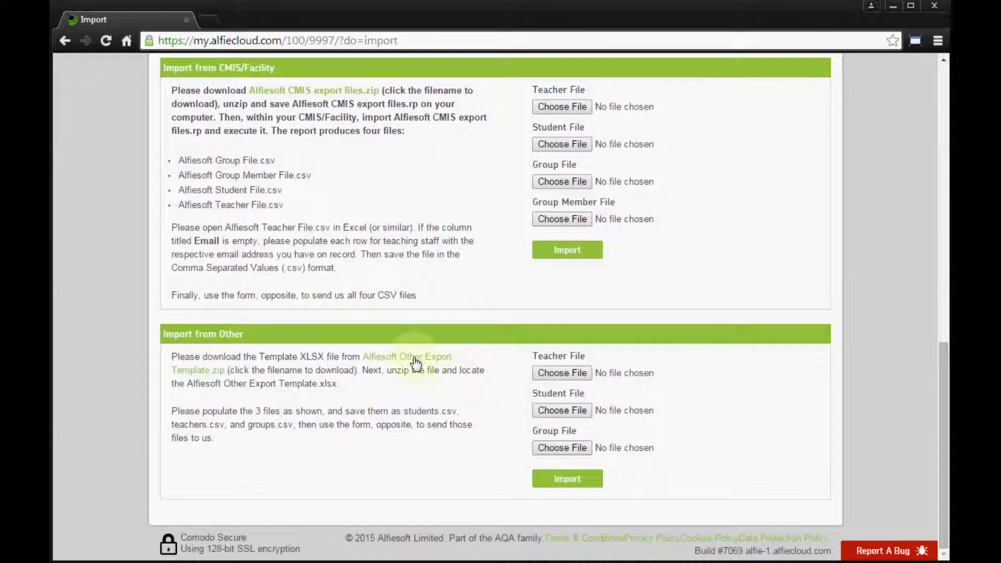
pyautogui.click(414, 361)
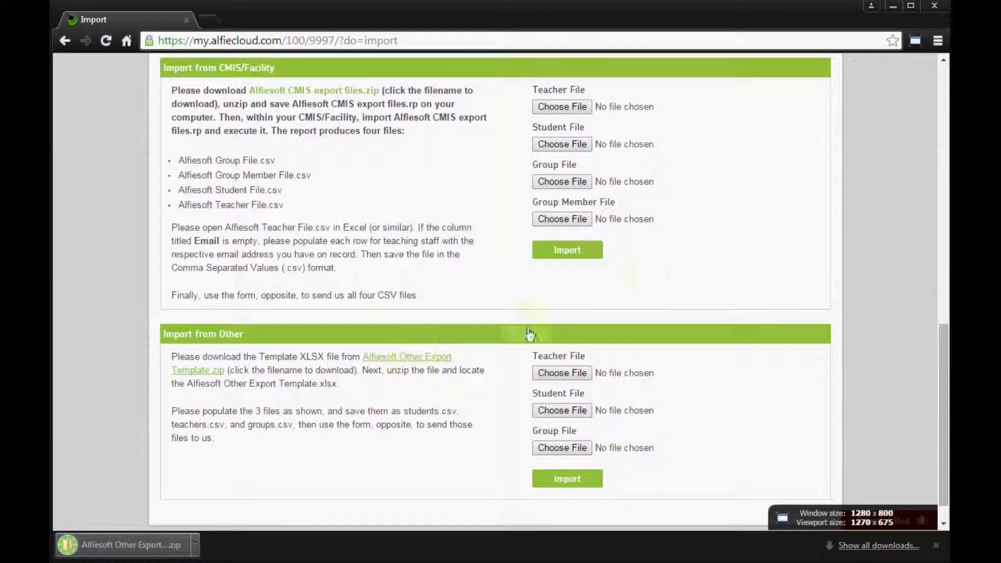
# Step: Open the downloaded template zip and its Alfiesoft Other Export Template workbook in Excel
pyautogui.click(892, 6)
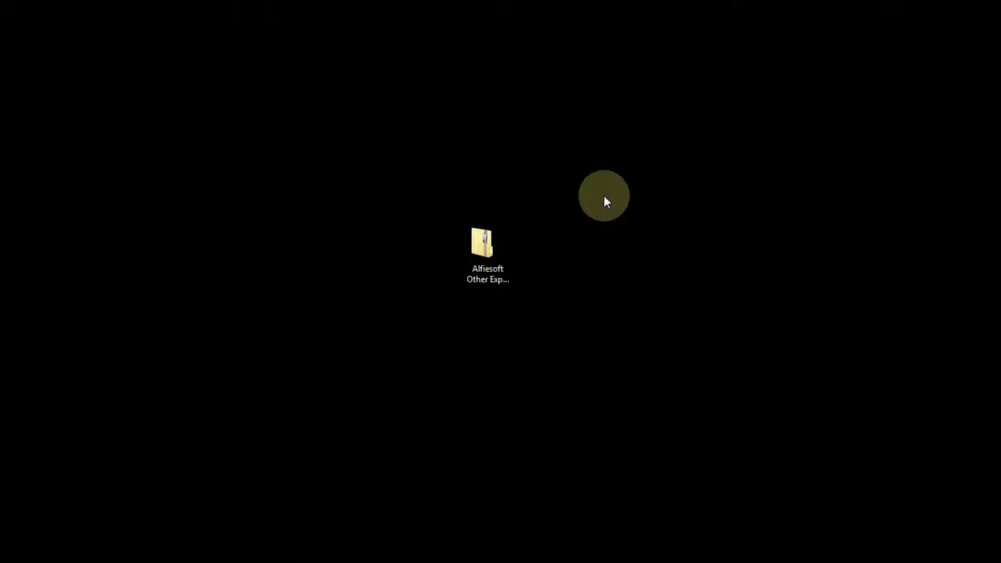
pyautogui.doubleClick(488, 250)
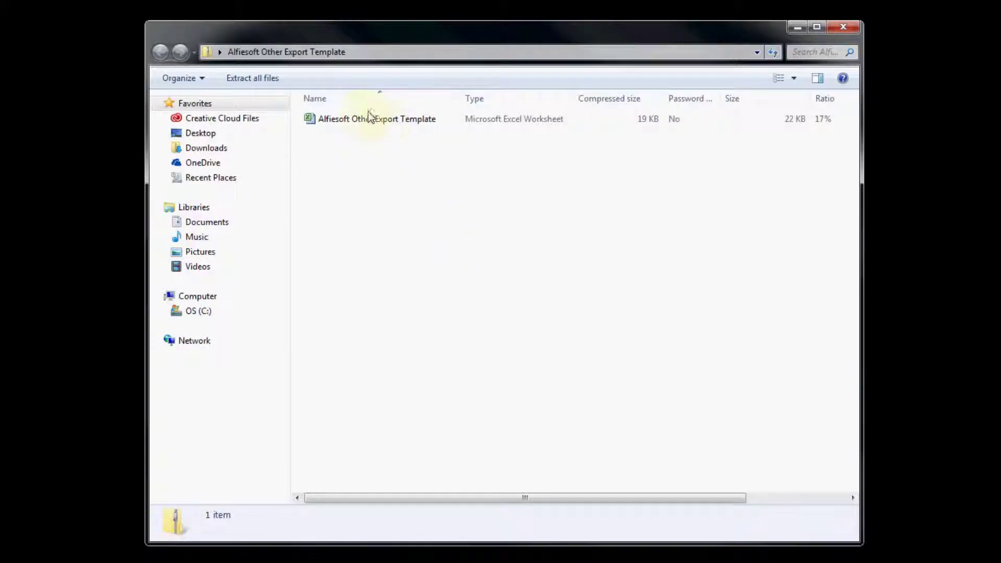
pyautogui.doubleClick(363, 120)
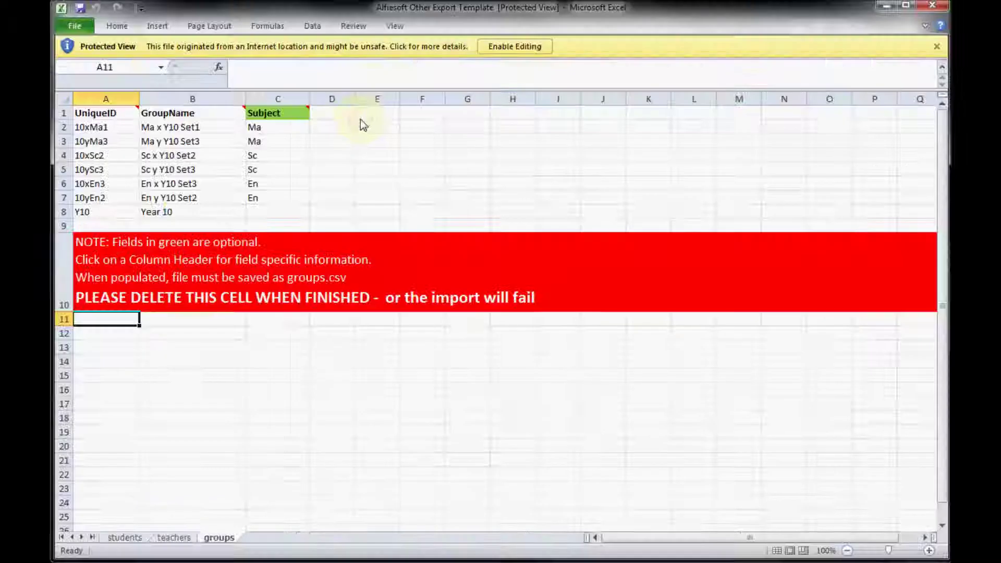
# Step: Enable editing and look through the students, teachers and groups sheets
pyautogui.click(500, 48)
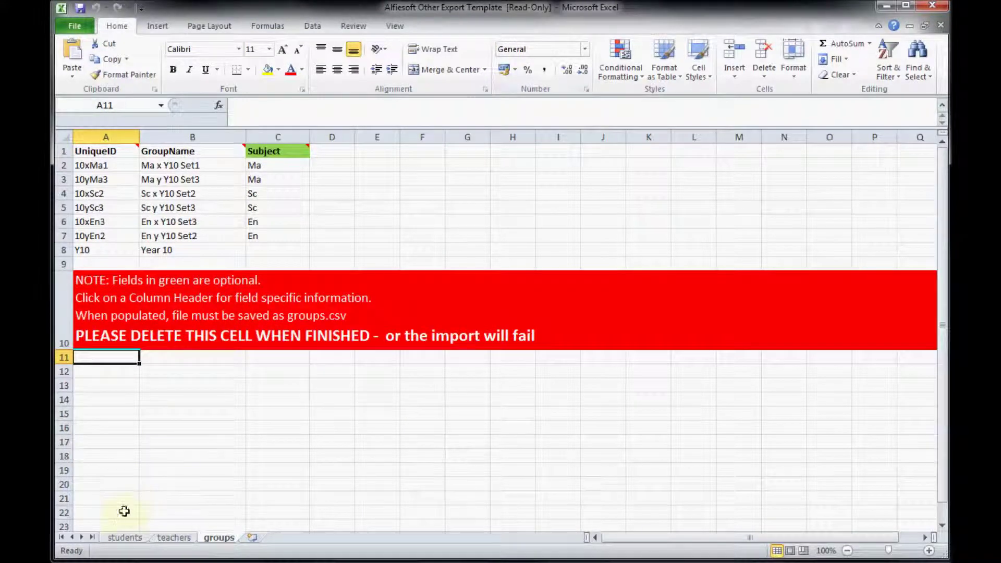
pyautogui.click(122, 536)
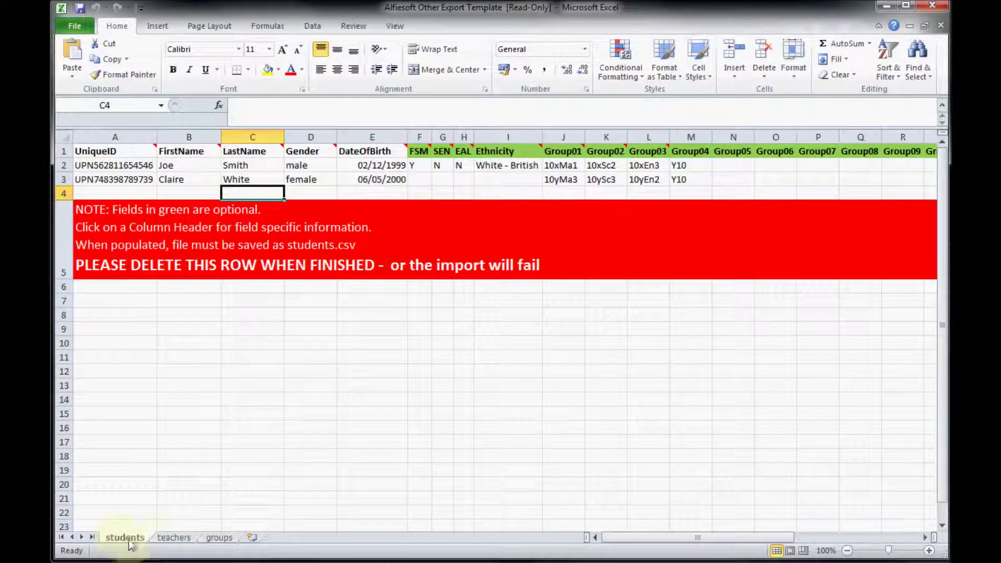
pyautogui.click(174, 537)
pyautogui.click(218, 537)
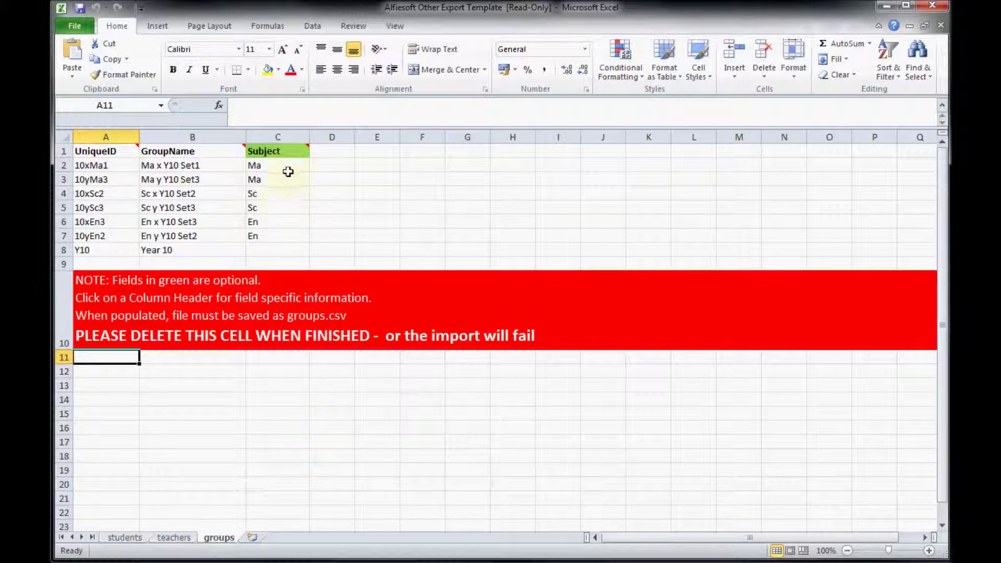
# Step: Read the comment notes on the groups sheet's column headers
pyautogui.moveTo(290, 151)
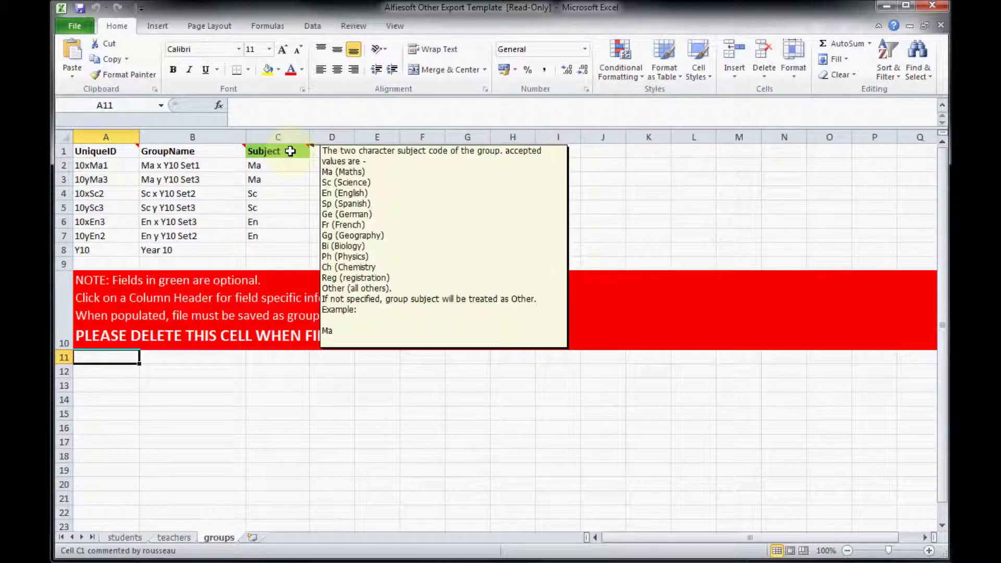
pyautogui.moveTo(222, 151)
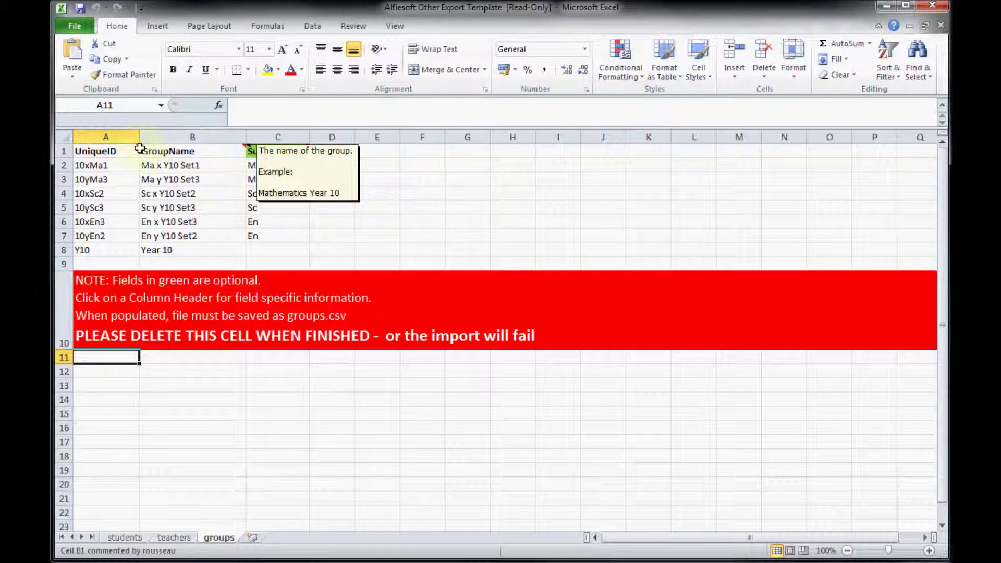
pyautogui.moveTo(120, 149)
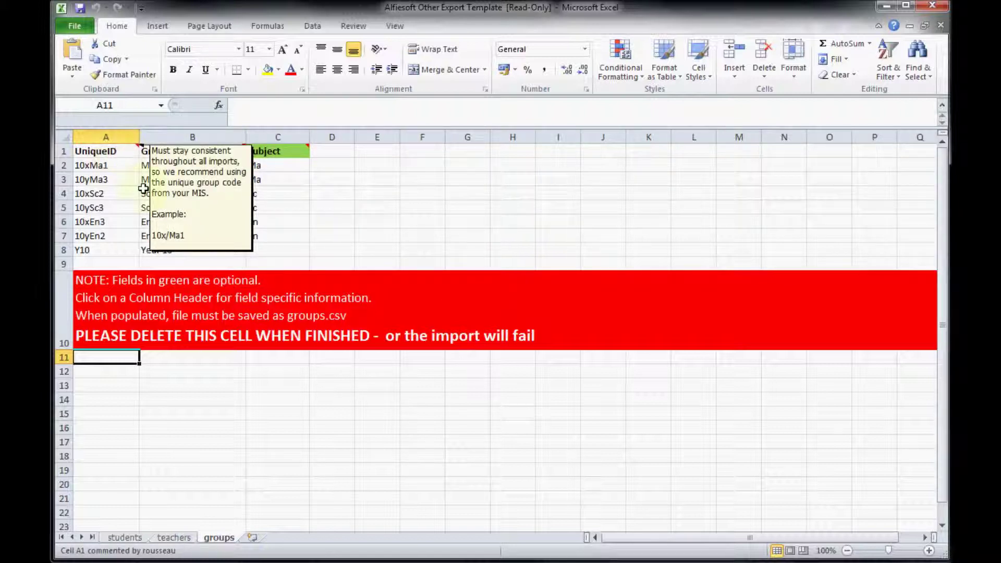
pyautogui.click(231, 386)
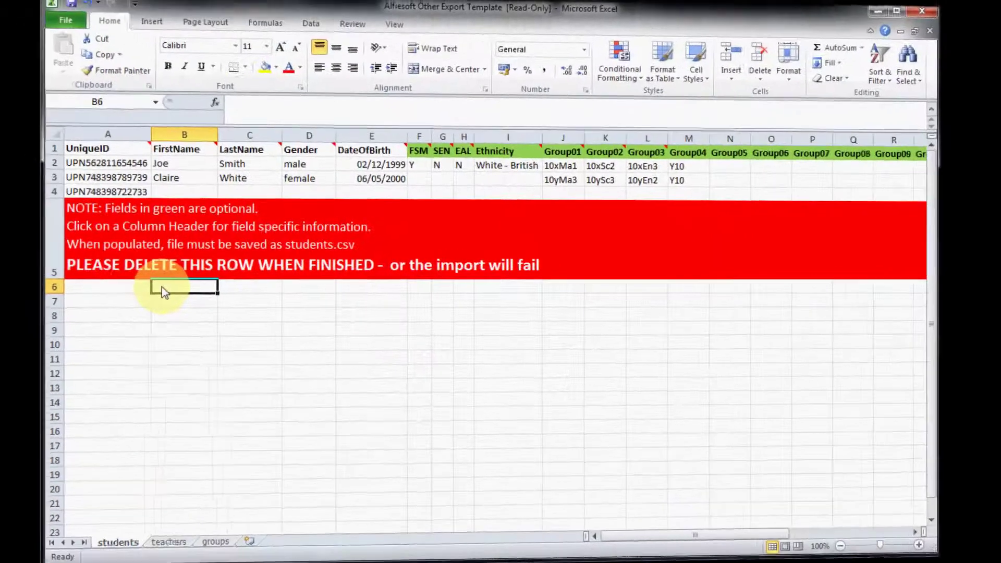
# Step: Enter the third student's first name, last name, gender male and birth date 22/11/2000 in B4–E4
pyautogui.click(133, 142)
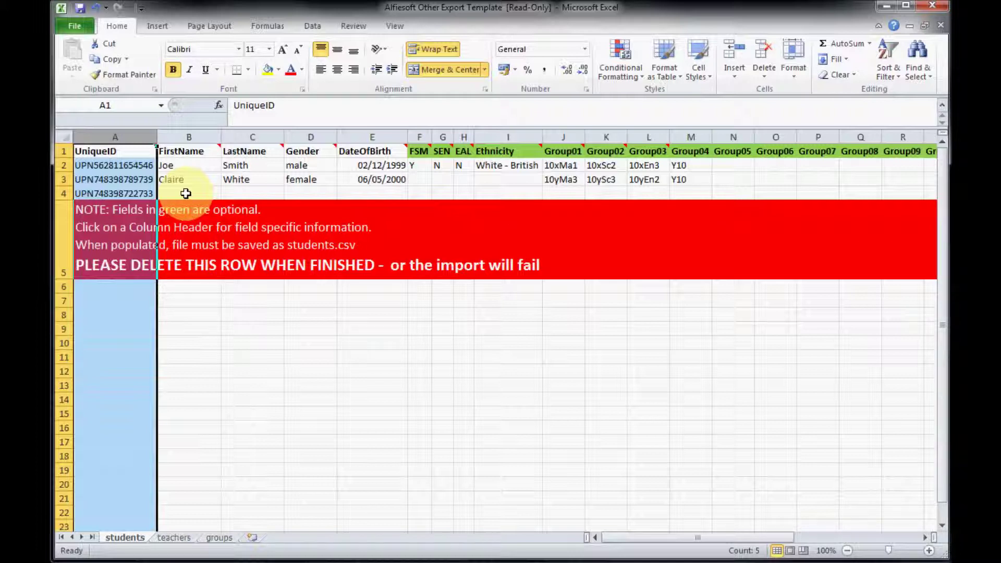
pyautogui.click(185, 194)
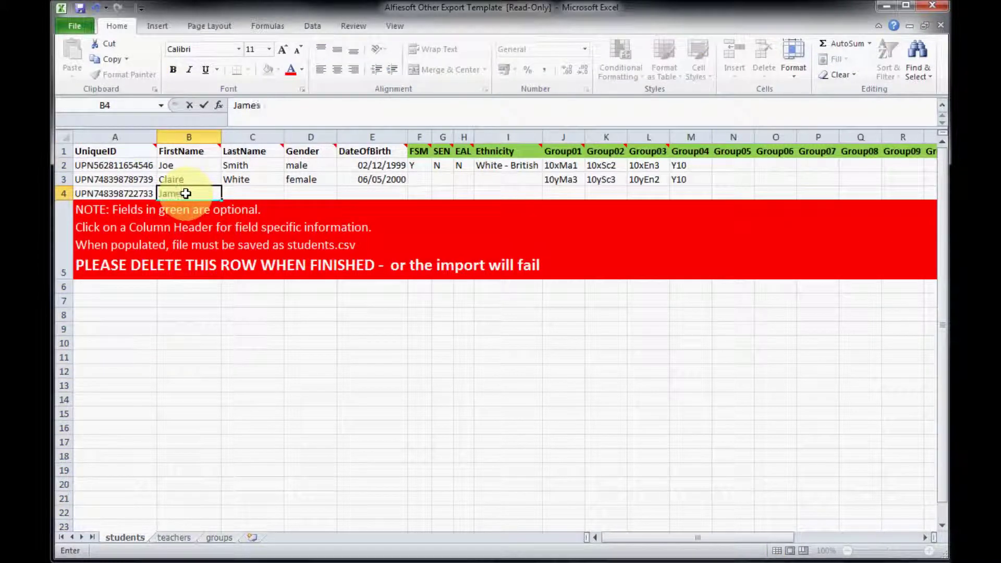
pyautogui.press('Tab')
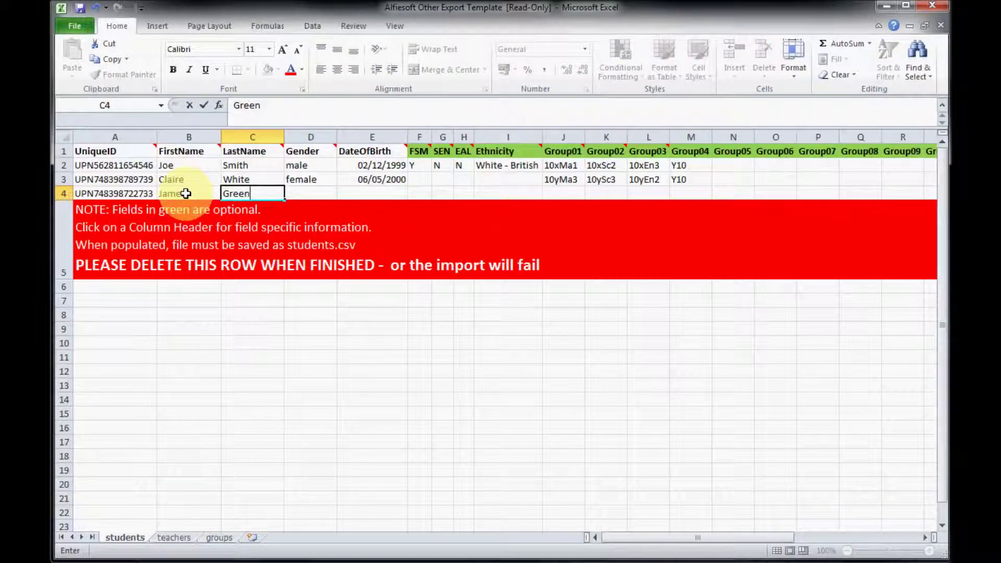
pyautogui.press('Tab')
pyautogui.write('male')
pyautogui.press('Tab')
pyautogui.write('22/1')
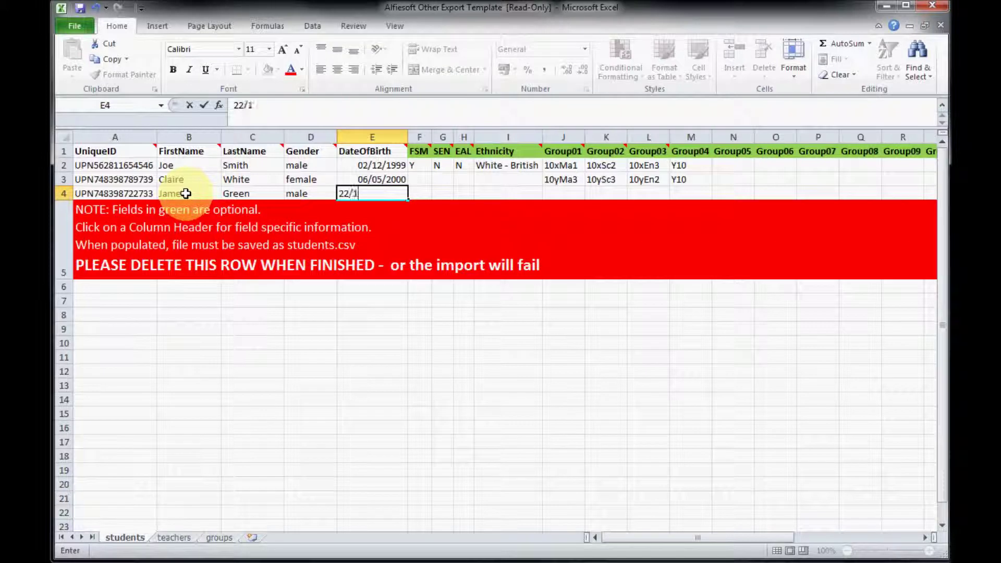
pyautogui.write('1/2000')
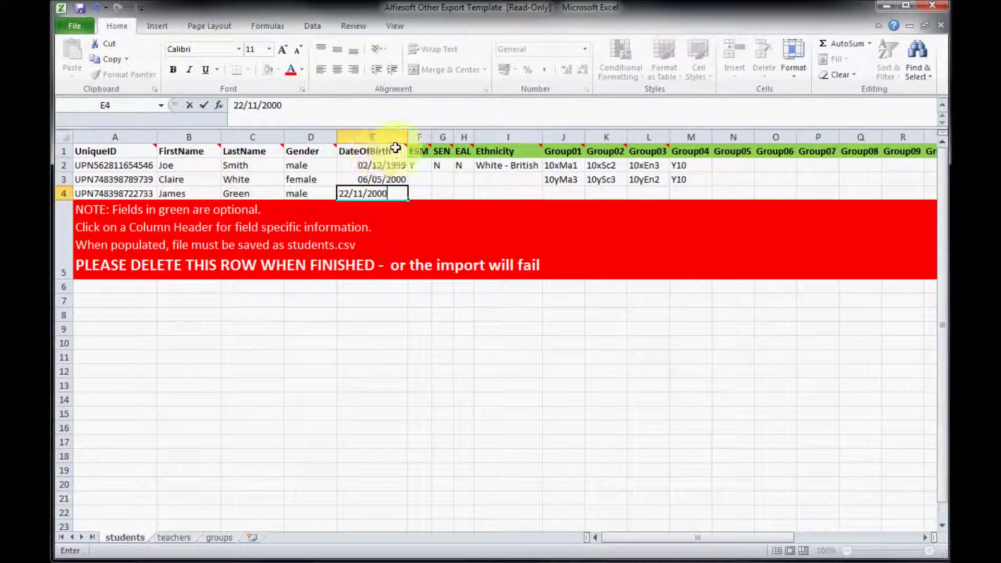
# Step: Confirm the birth date and review the FSM, SEN, EAL and Ethnicity columns
pyautogui.click(420, 136)
pyautogui.click(442, 136)
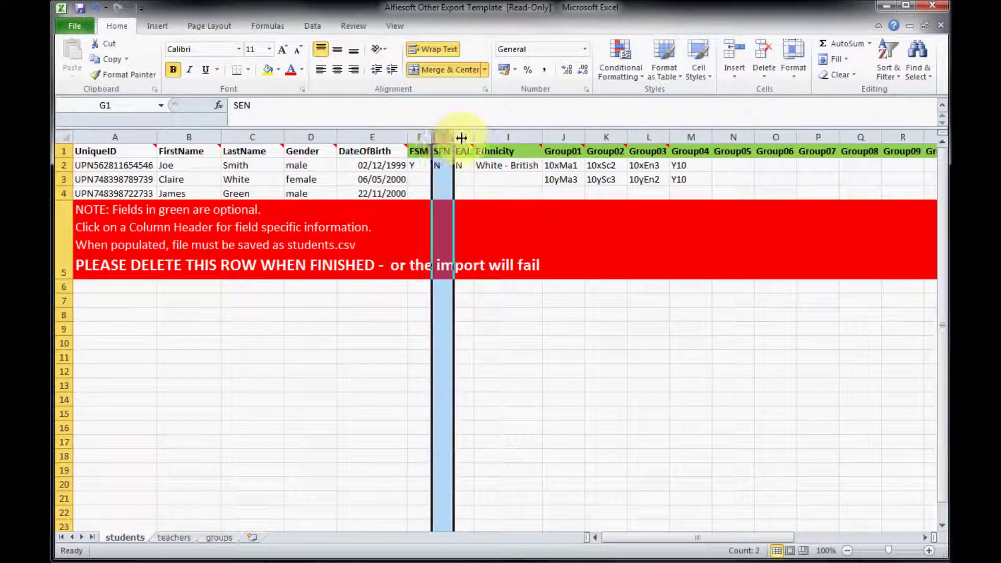
pyautogui.click(463, 136)
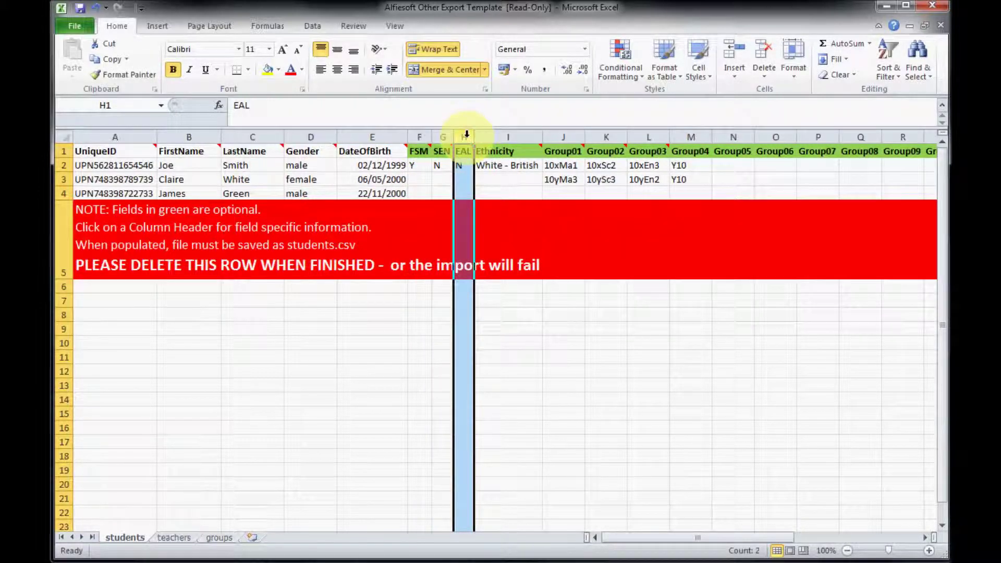
pyautogui.click(499, 136)
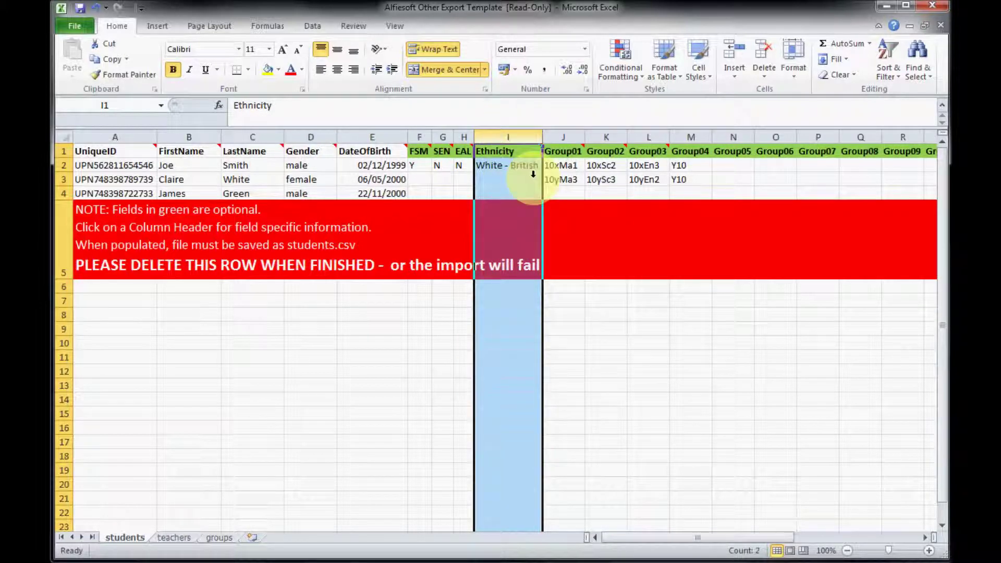
# Step: Set the third student's Group01 to 10yMa3 and review the Group02–Group05 columns
pyautogui.doubleClick(561, 195)
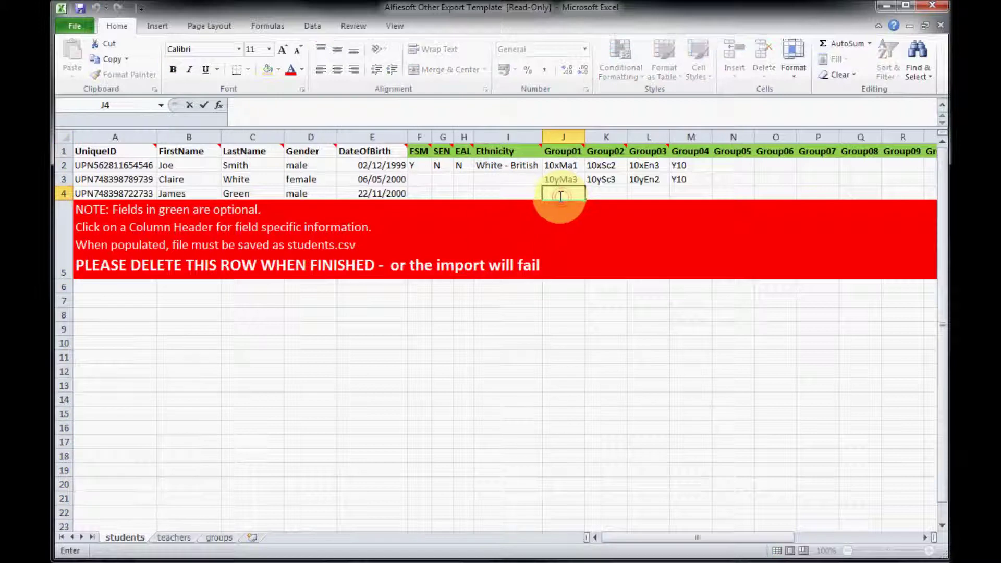
pyautogui.write('10yMa3')
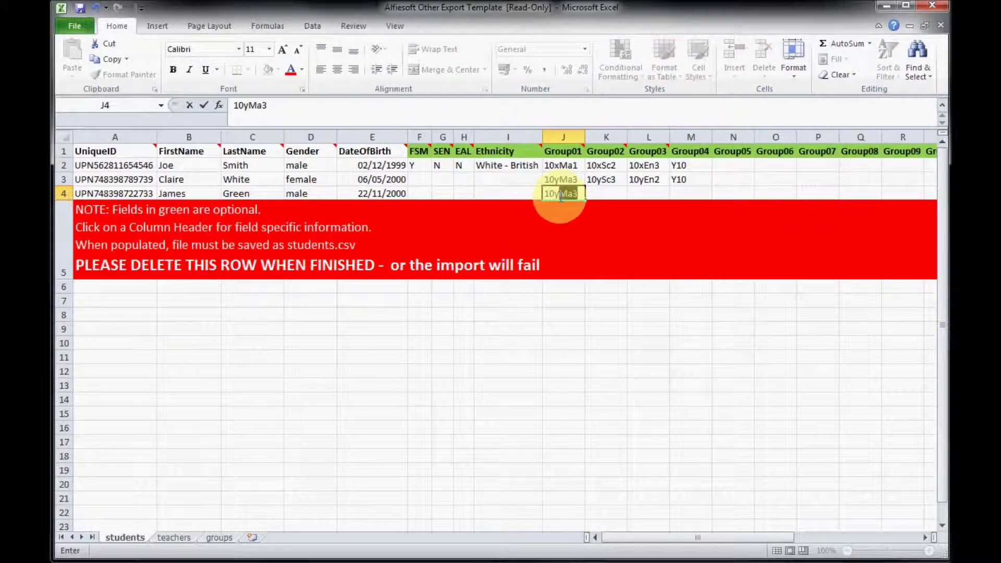
pyautogui.click(609, 193)
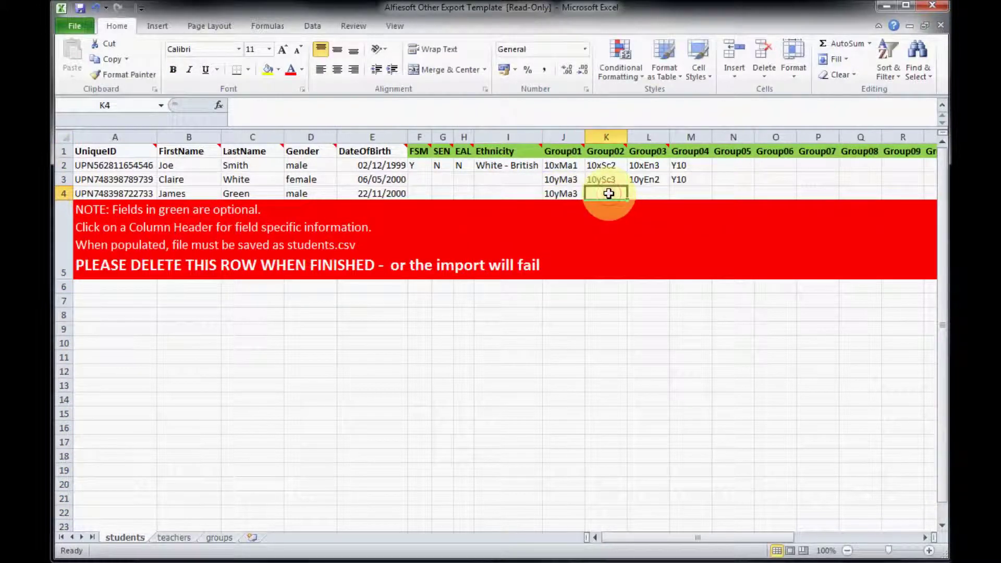
pyautogui.click(606, 137)
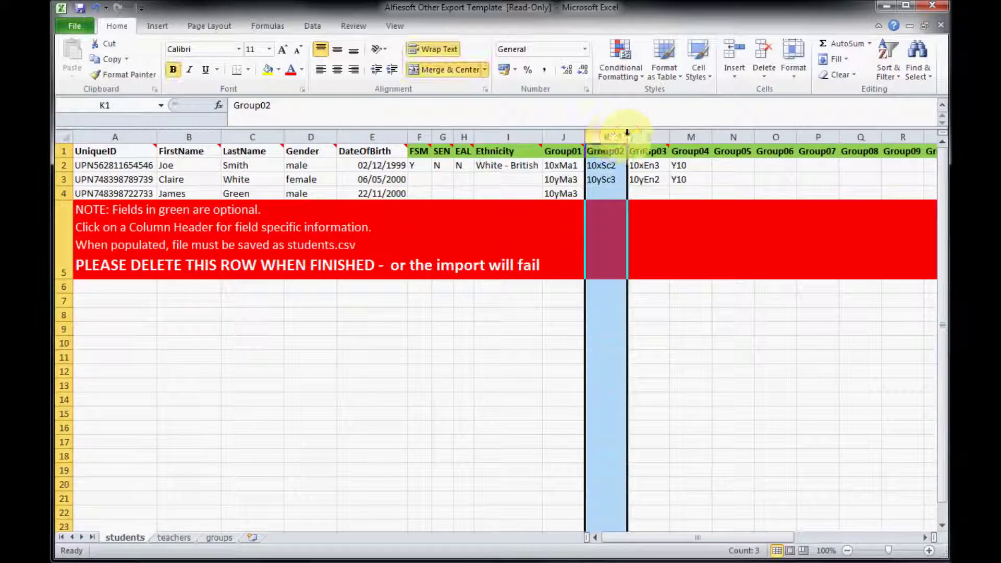
pyautogui.click(645, 132)
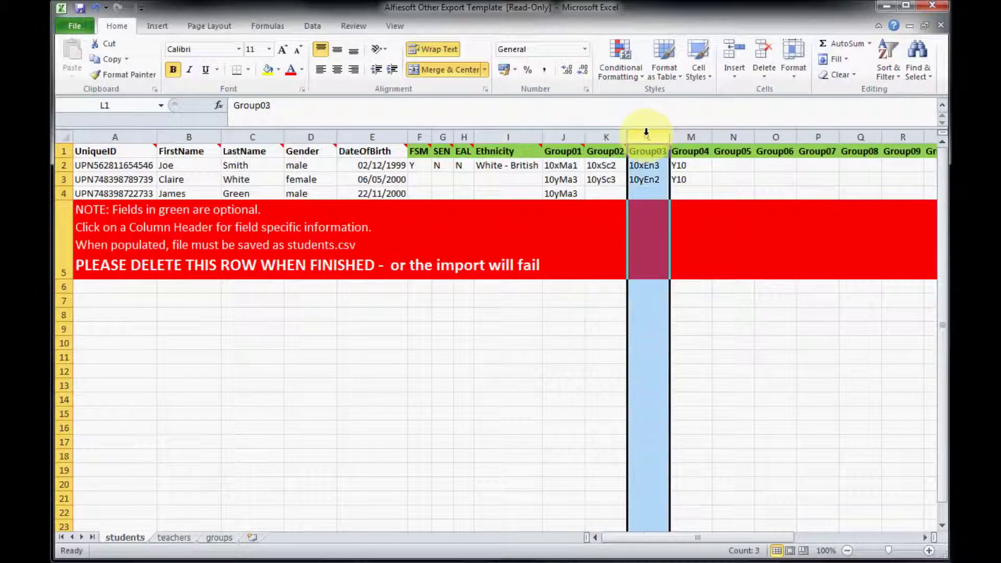
pyautogui.click(694, 135)
pyautogui.click(729, 136)
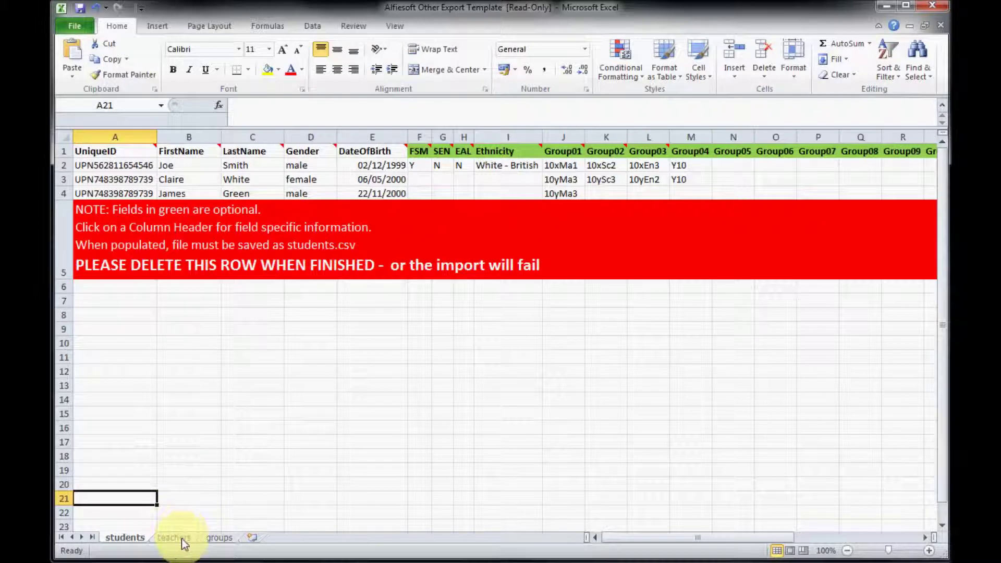
# Step: On the teachers sheet, enter the fourth teacher's first name, last name and pasted e-mail in C5–E5
pyautogui.click(181, 541)
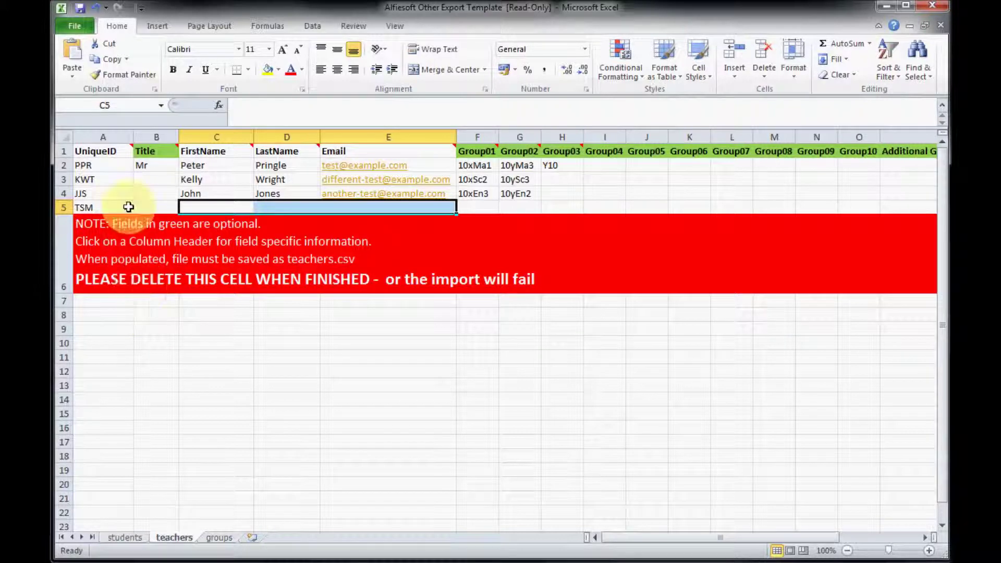
pyautogui.click(118, 131)
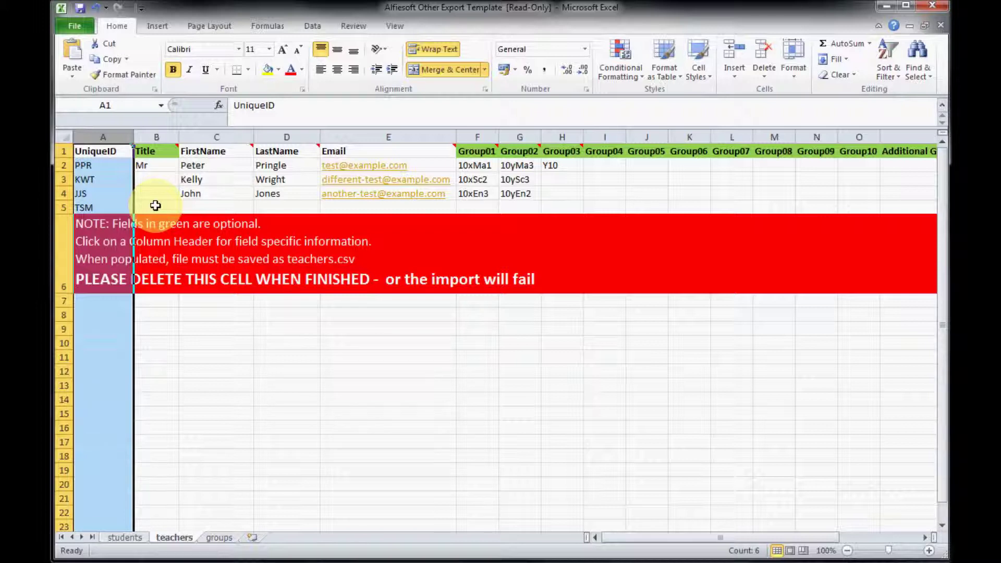
pyautogui.doubleClick(198, 208)
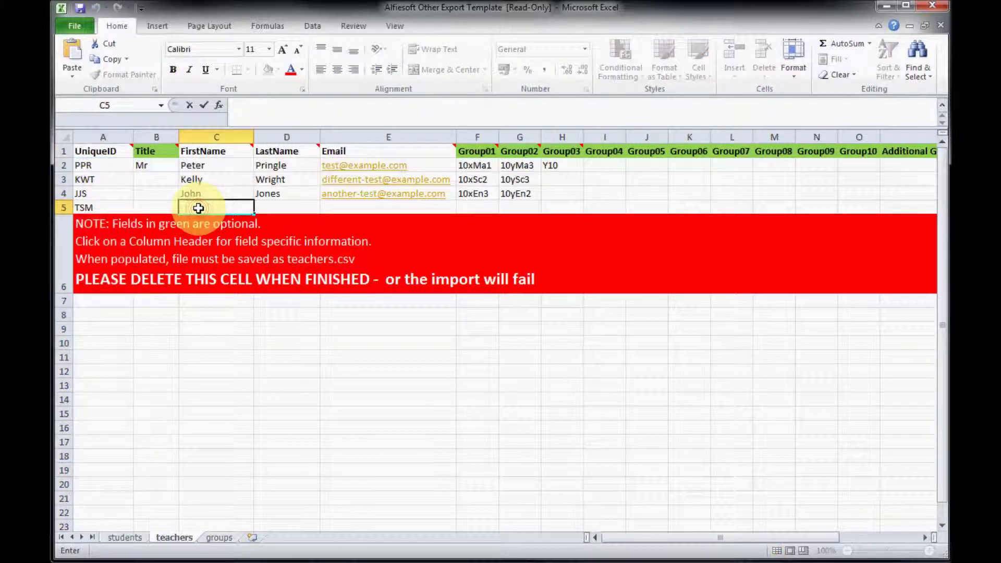
pyautogui.press('Tab')
pyautogui.press('Tab')
pyautogui.hotkey('ctrl', 'v')
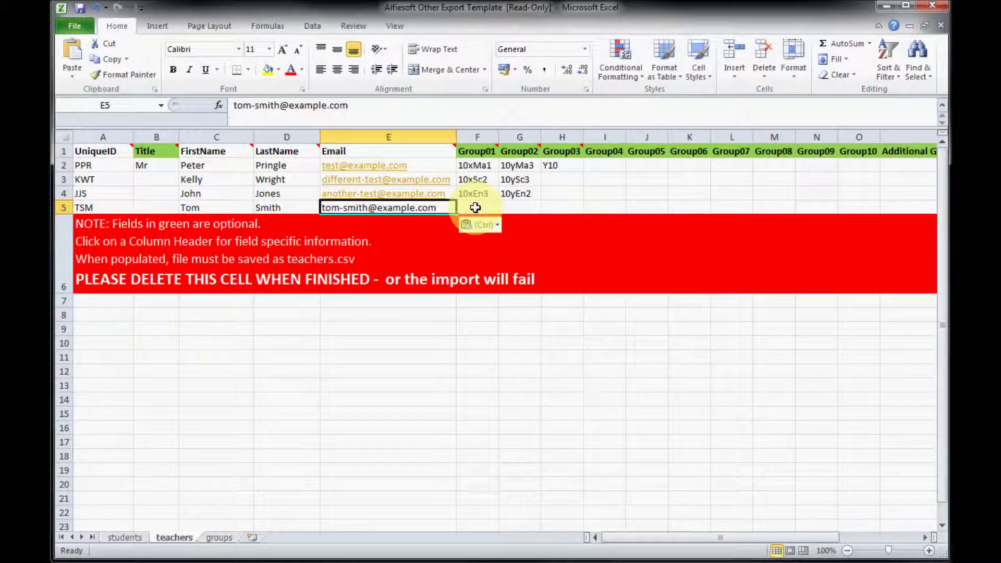
# Step: Set the fourth teacher's Group01 value in F5 to 10xEn3
pyautogui.click(475, 208)
pyautogui.write('10x')
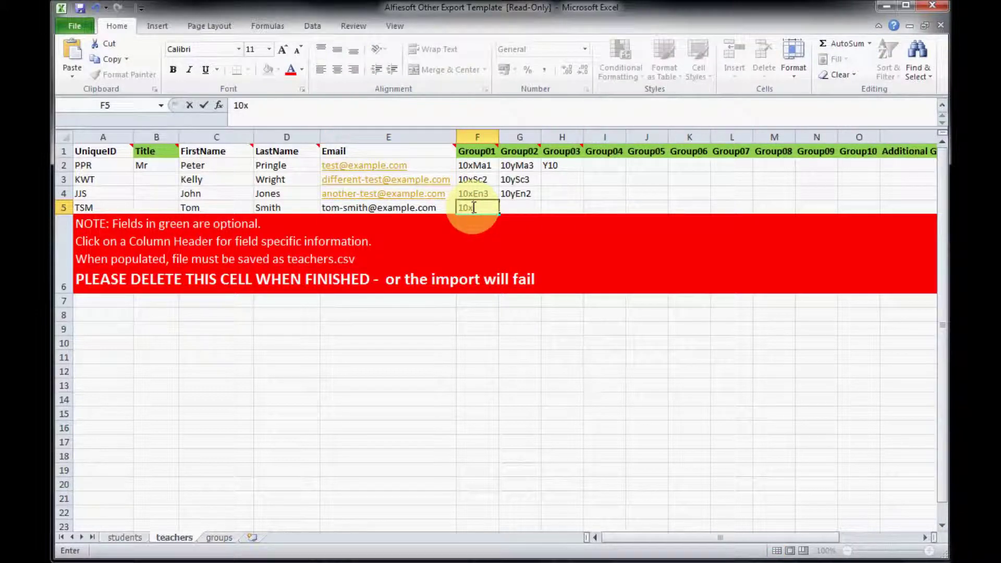
pyautogui.write('En3')
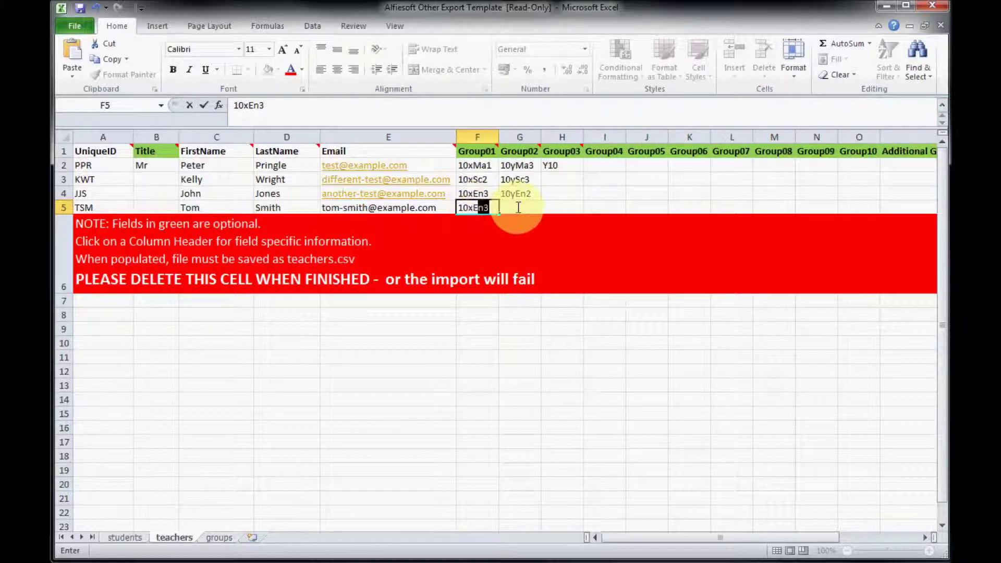
pyautogui.click(517, 208)
pyautogui.click(558, 207)
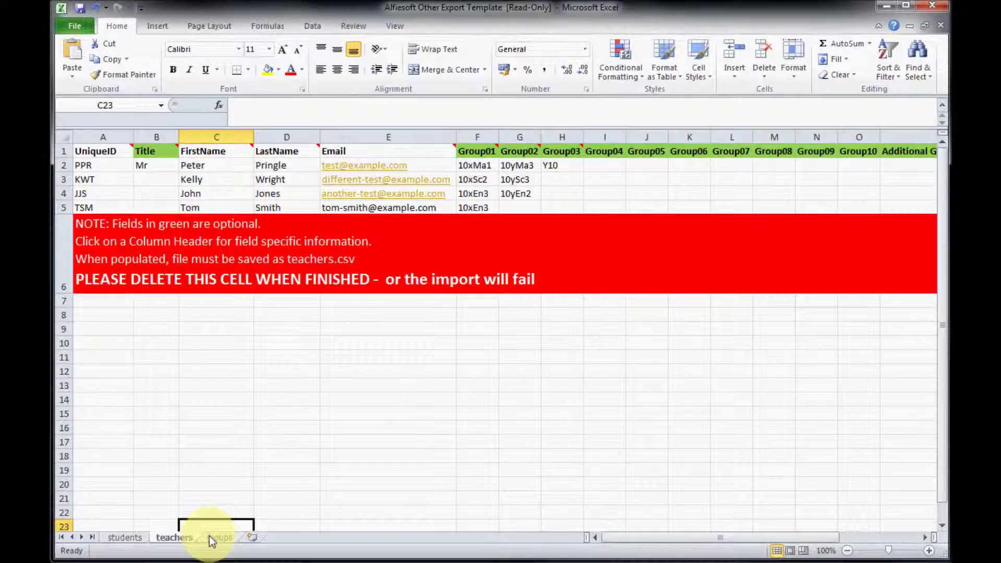
# Step: Review the groups sheet's UniqueID, GroupName and Subject columns
pyautogui.click(213, 558)
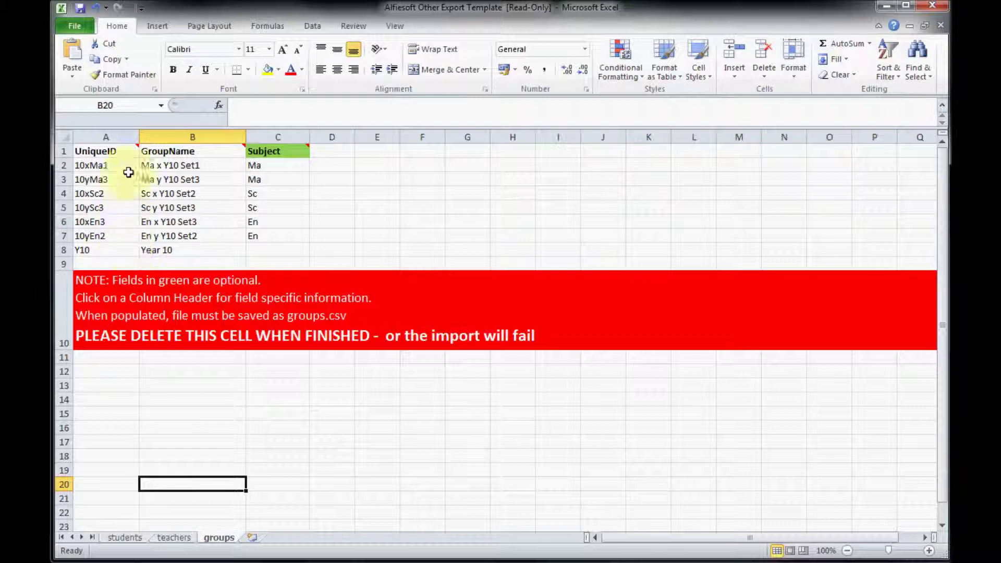
pyautogui.click(127, 136)
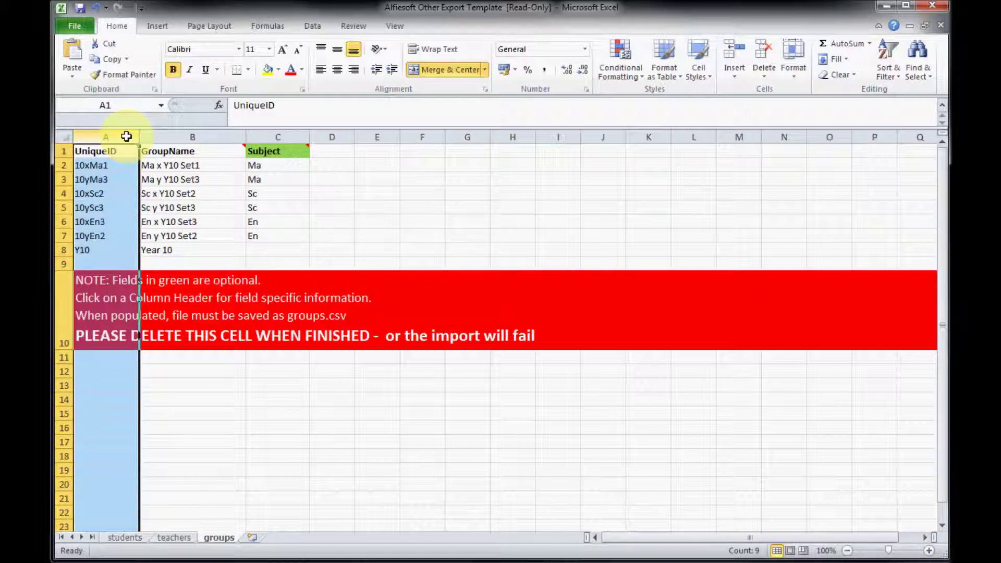
pyautogui.click(219, 133)
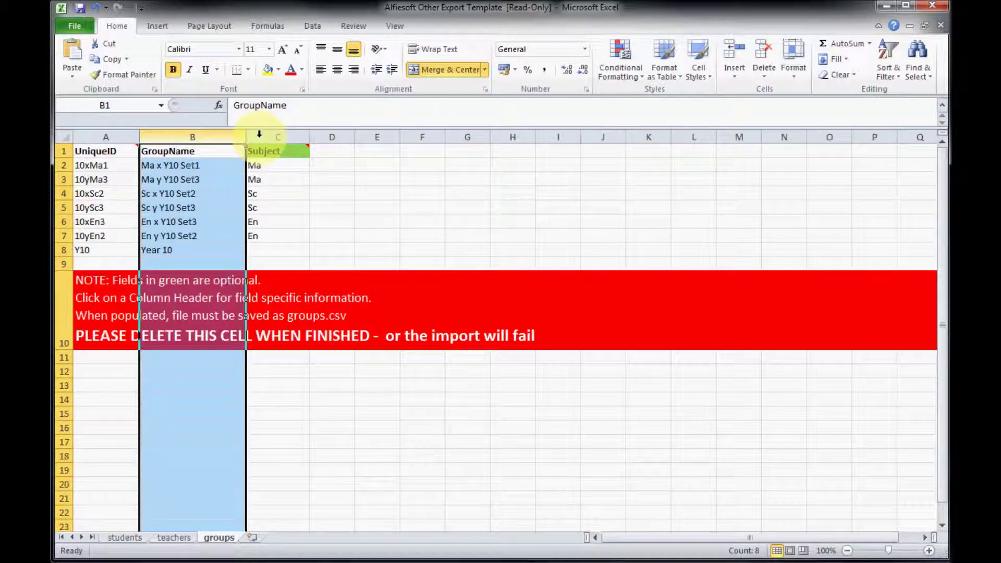
pyautogui.click(284, 137)
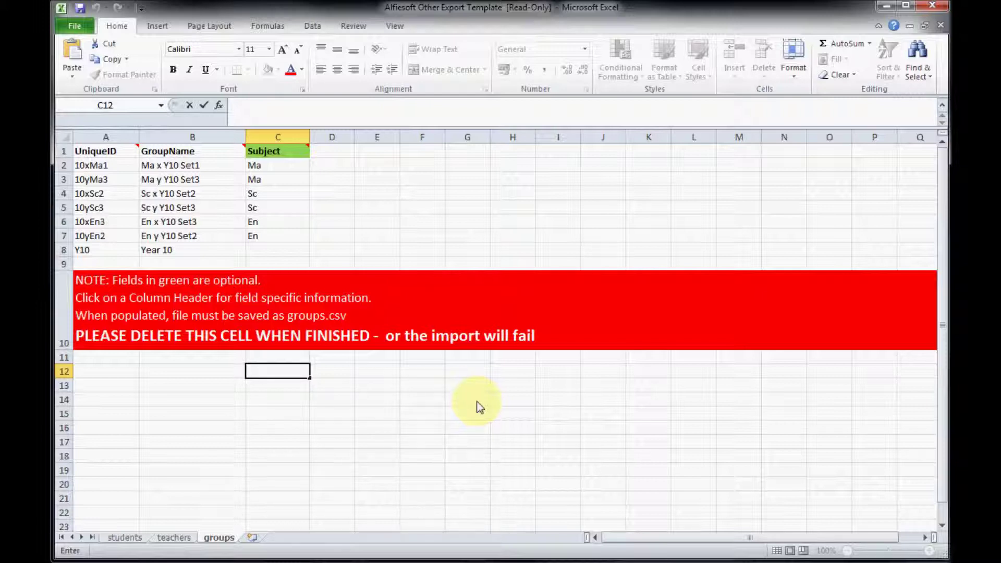
# Step: Delete the red instruction note in row 10 and return to the students sheet
pyautogui.click(66, 314)
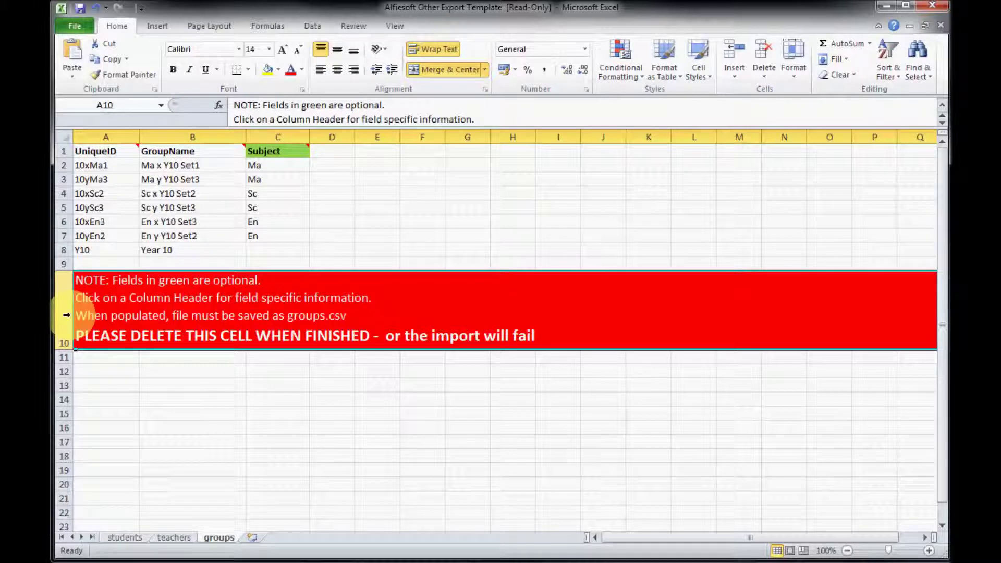
pyautogui.rightClick(66, 315)
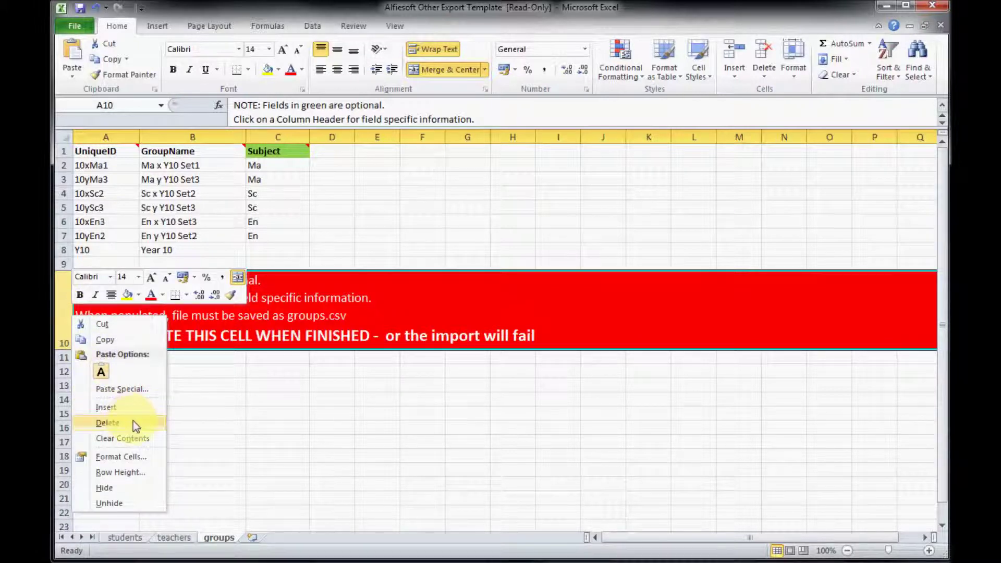
pyautogui.click(132, 422)
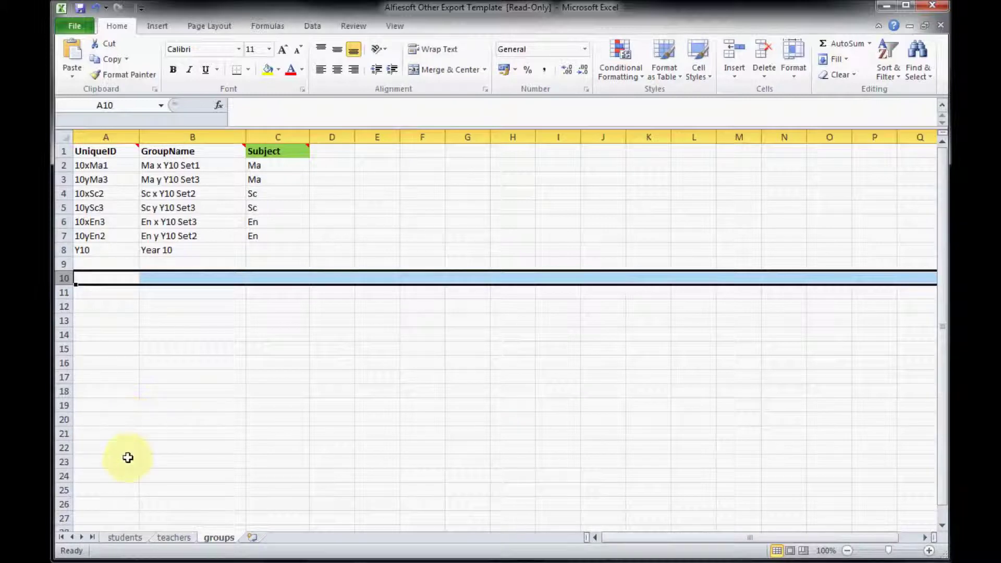
pyautogui.click(125, 536)
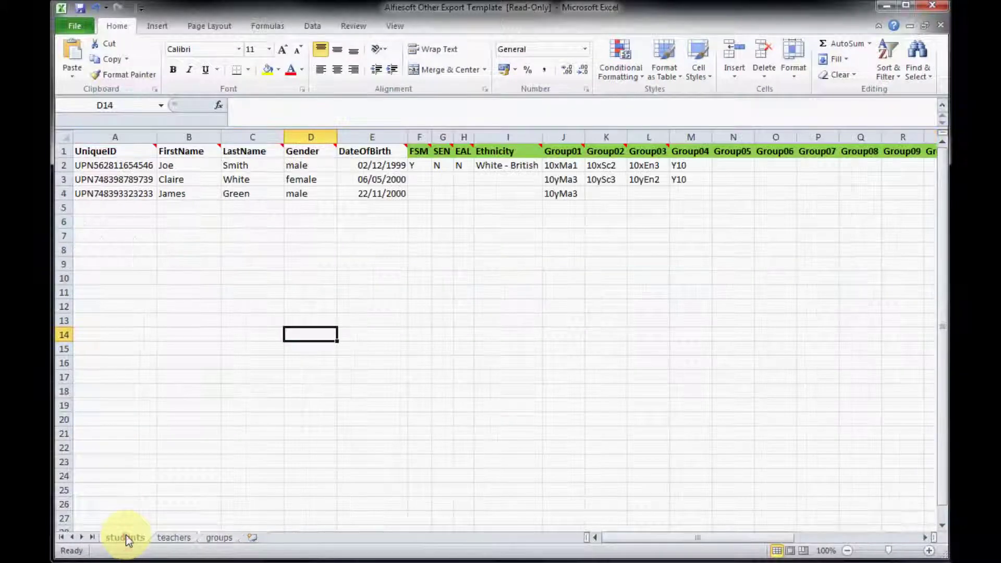
# Step: Save the students sheet as 'students' in CSV (Comma delimited) format, accepting the warnings, then view the teachers and groups sheets
pyautogui.click(78, 31)
pyautogui.click(122, 69)
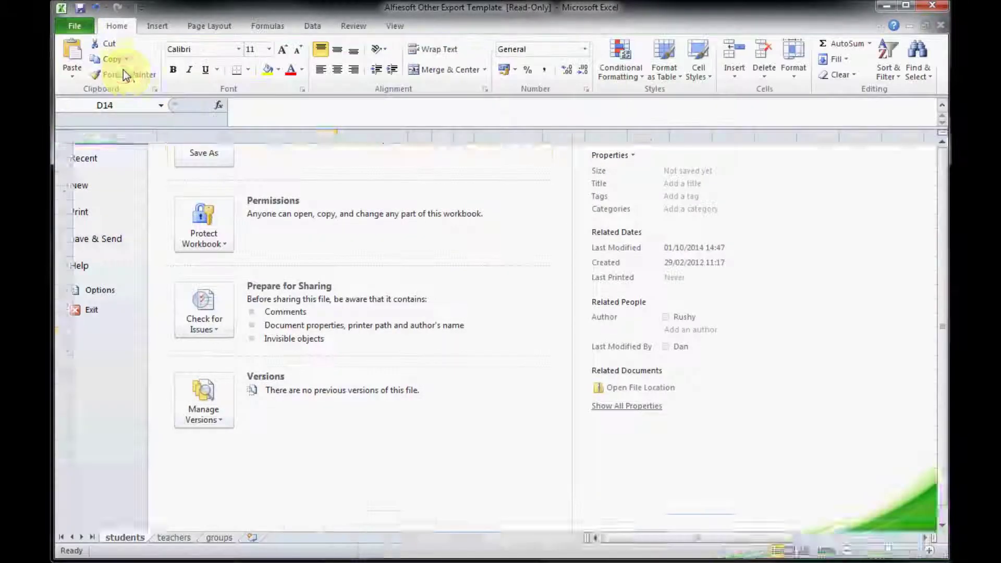
pyautogui.write('students')
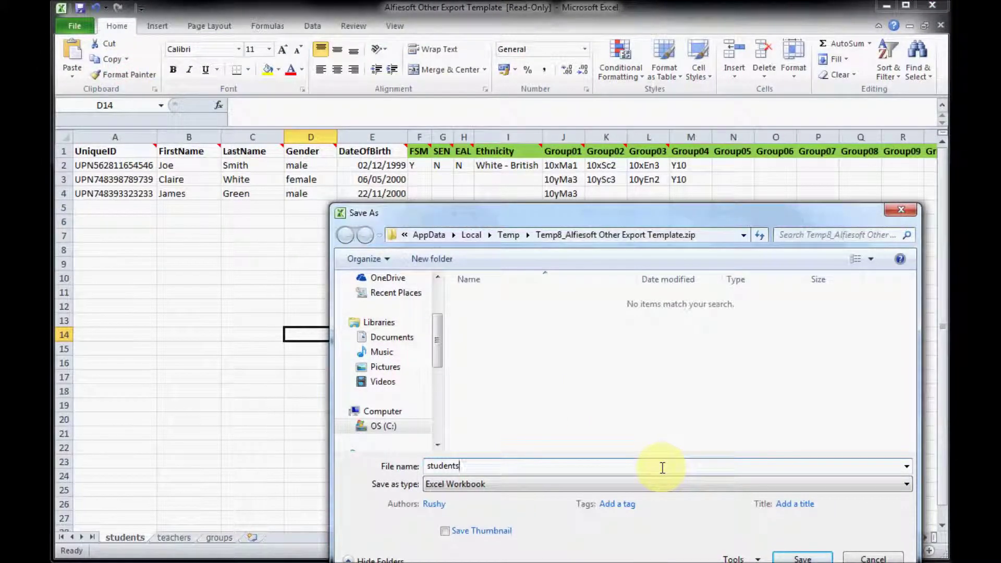
pyautogui.click(745, 485)
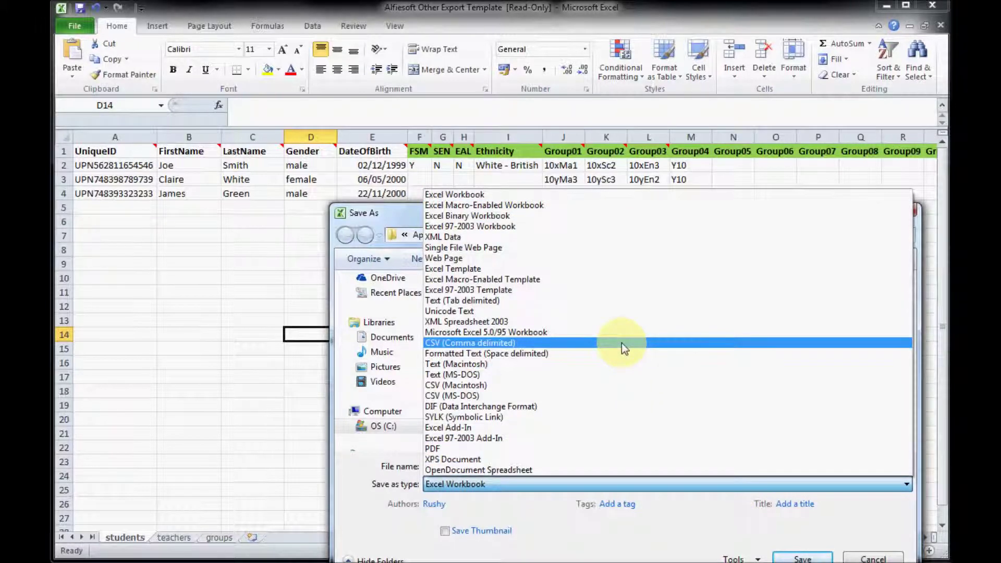
pyautogui.click(624, 344)
pyautogui.click(805, 556)
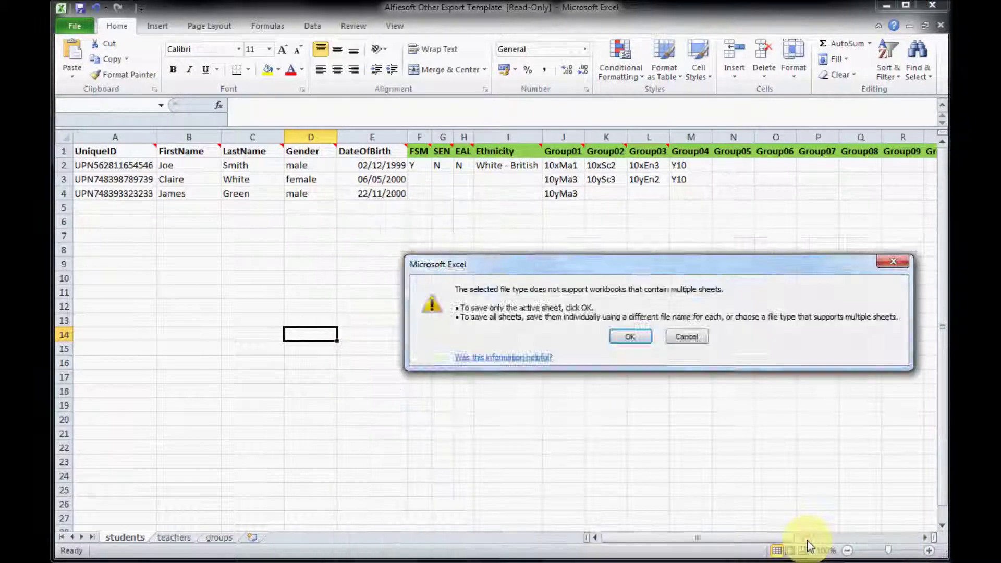
pyautogui.click(629, 337)
pyautogui.click(619, 349)
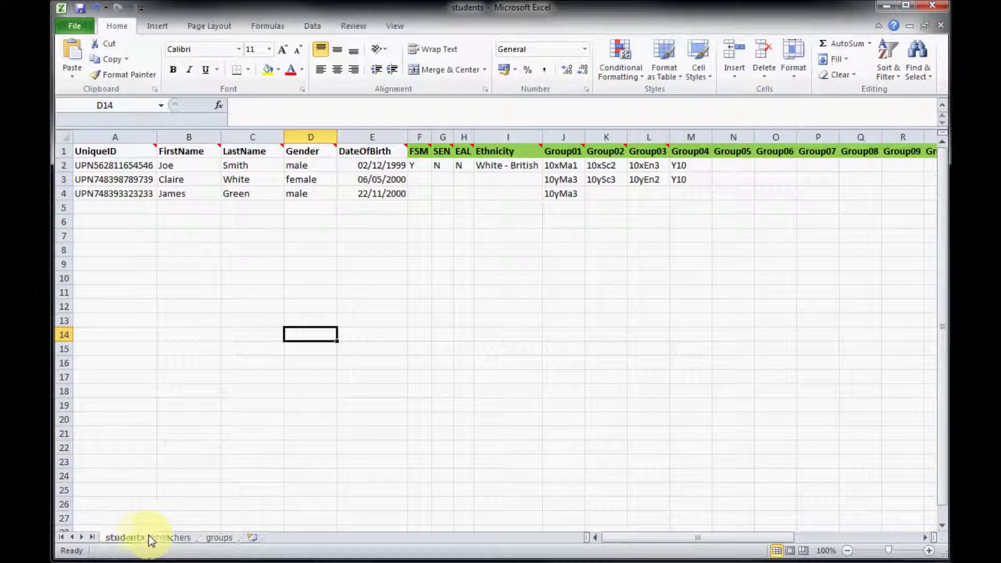
pyautogui.click(189, 537)
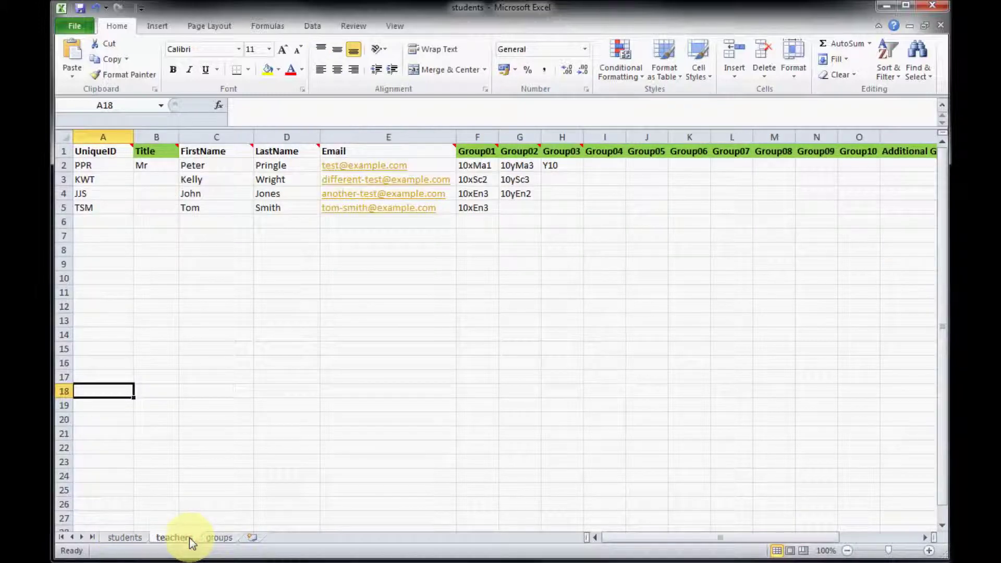
pyautogui.click(225, 540)
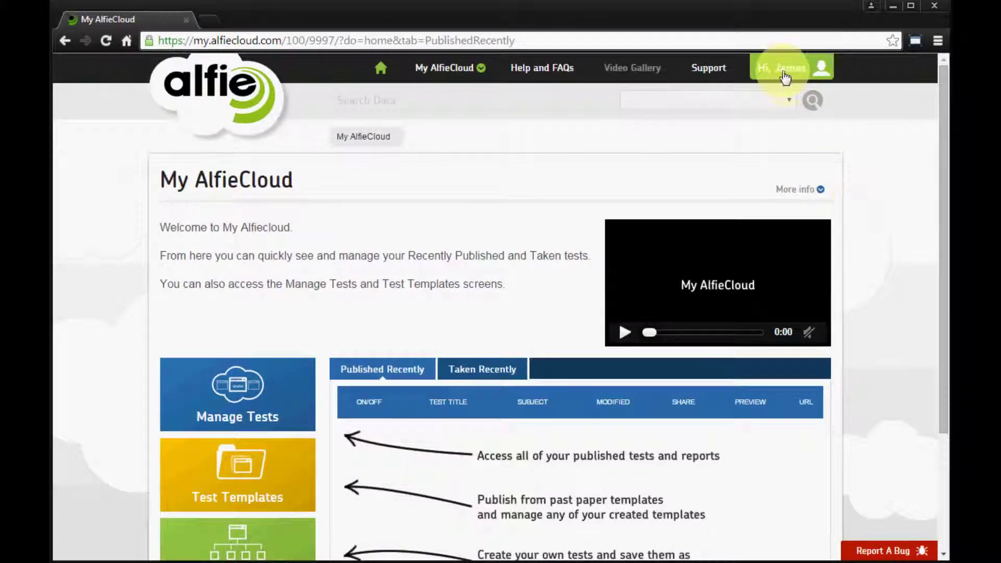
# Step: Go to the Import Data page's Import from Other section
pyautogui.click(784, 73)
pyautogui.click(755, 308)
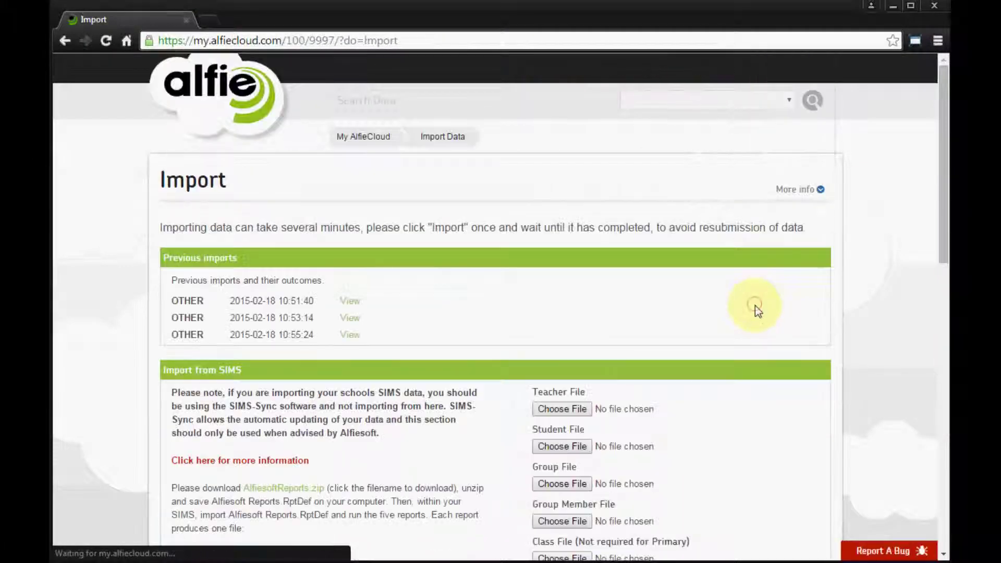
pyautogui.scroll(-15, 763, 365)
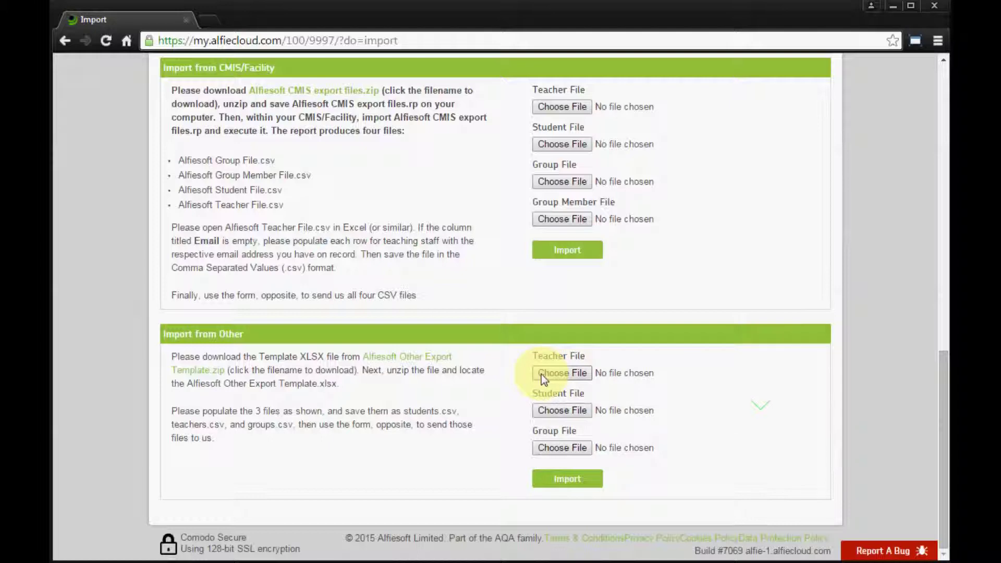
# Step: Attach teachers.csv, students.csv and groups.csv as Teacher, Student and Group files and import them
pyautogui.click(540, 374)
pyautogui.doubleClick(348, 186)
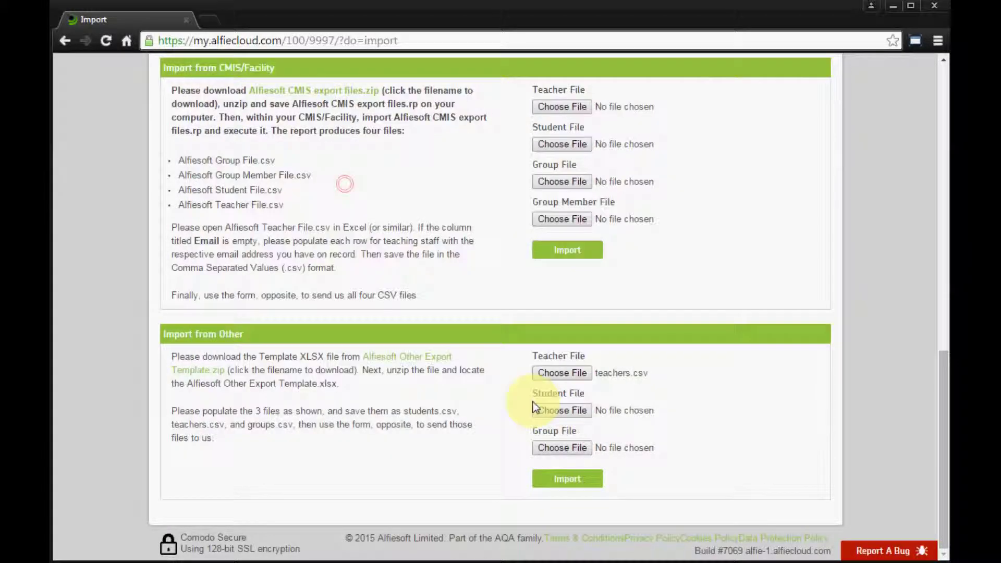
pyautogui.click(551, 412)
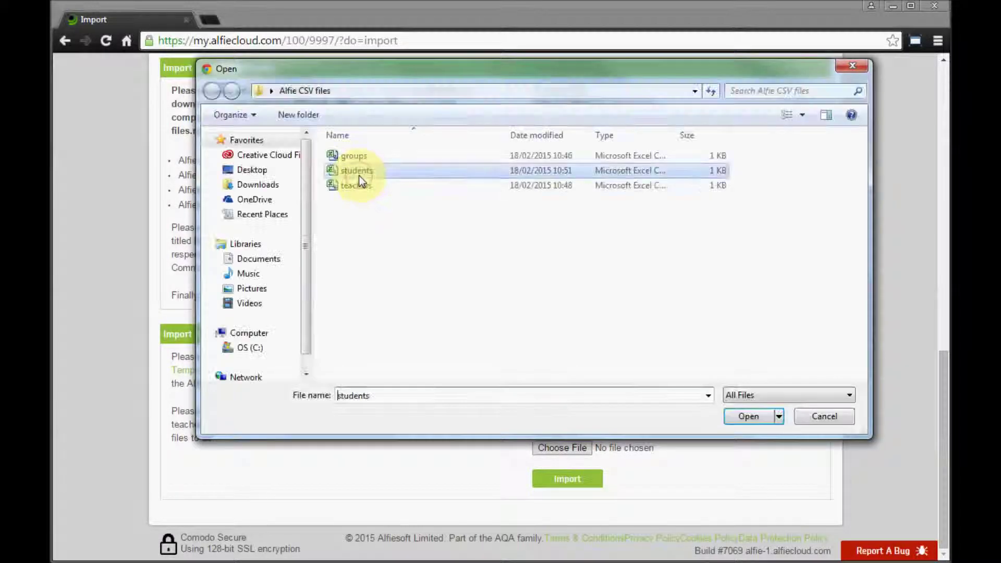
pyautogui.doubleClick(358, 175)
pyautogui.click(567, 447)
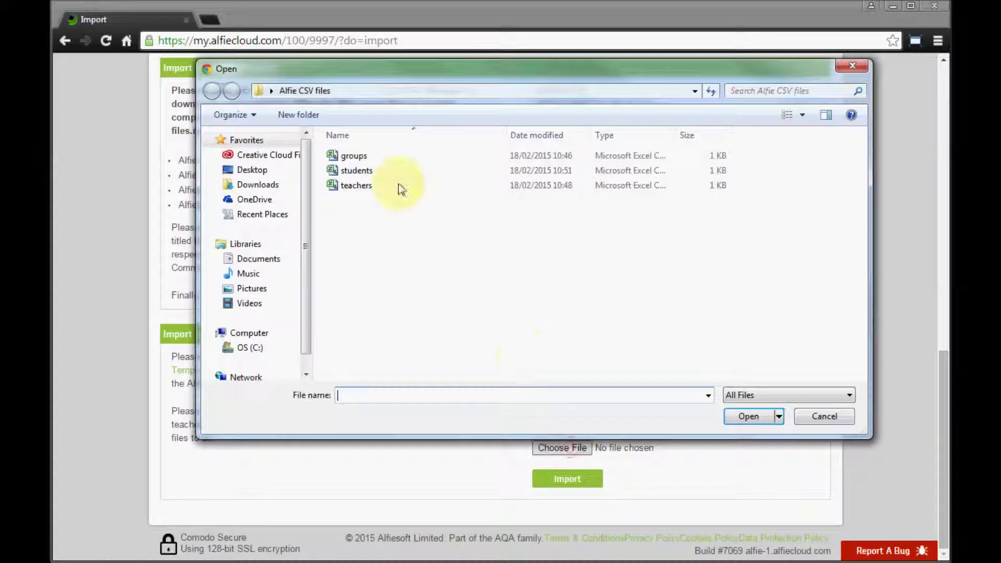
pyautogui.doubleClick(349, 156)
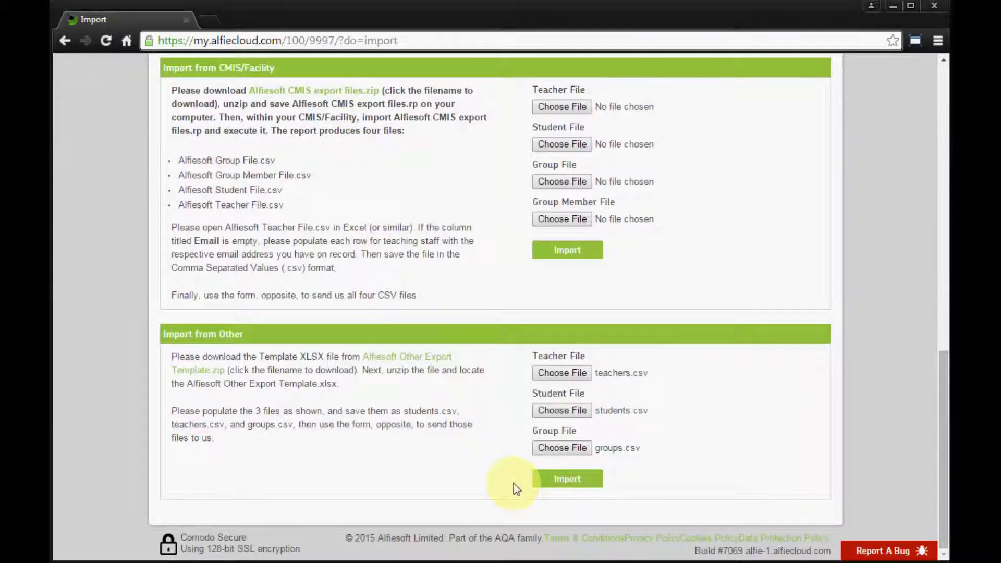
pyautogui.click(561, 482)
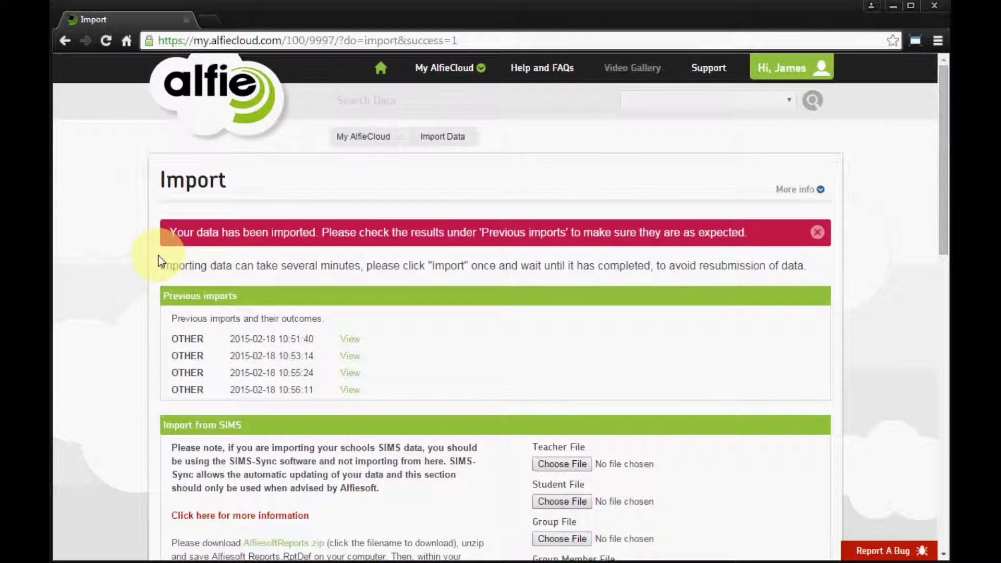
pyautogui.click(349, 391)
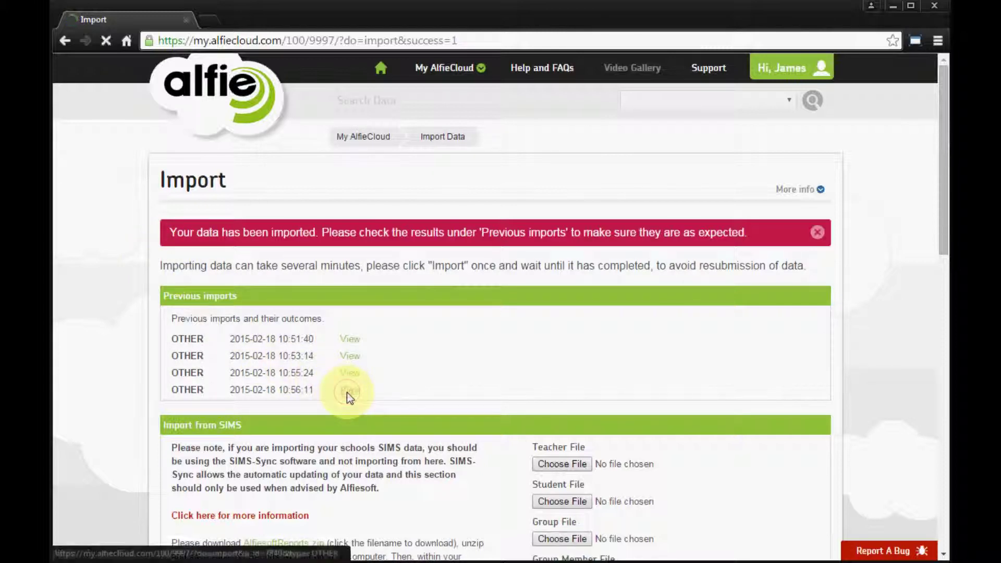
pyautogui.scroll(-8, 348, 398)
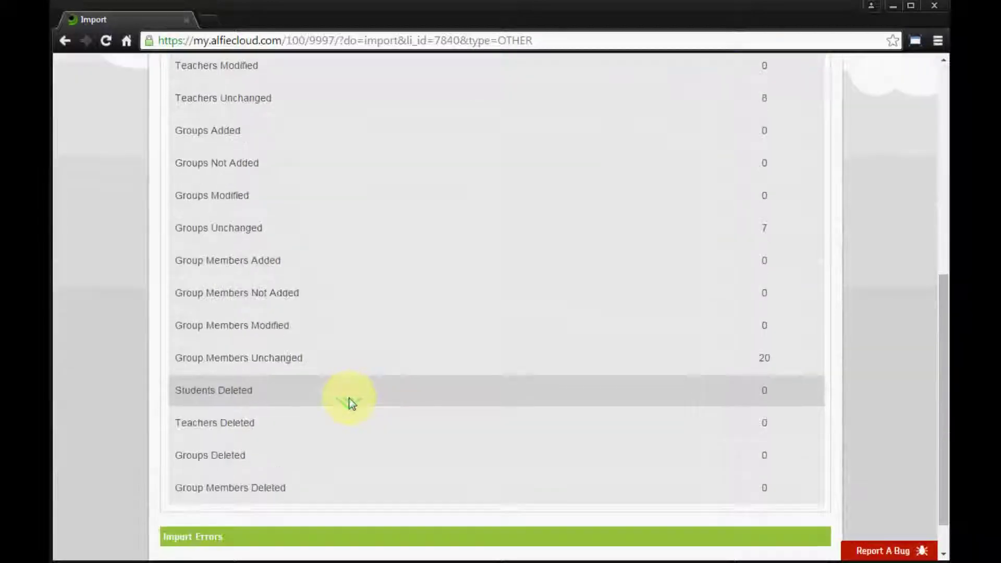
pyautogui.scroll(8, 349, 401)
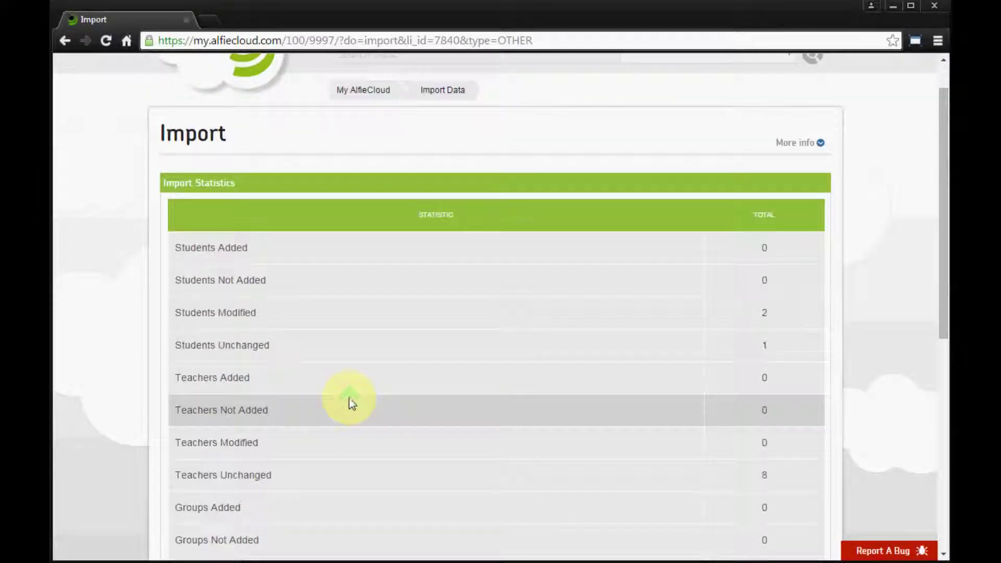